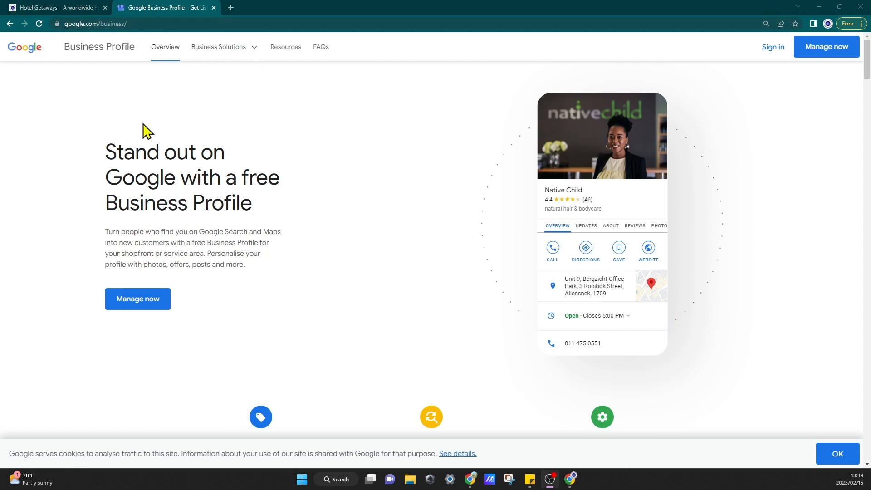
Step: Search Google for "google my business" in a new browser tab
left_click(231, 8)
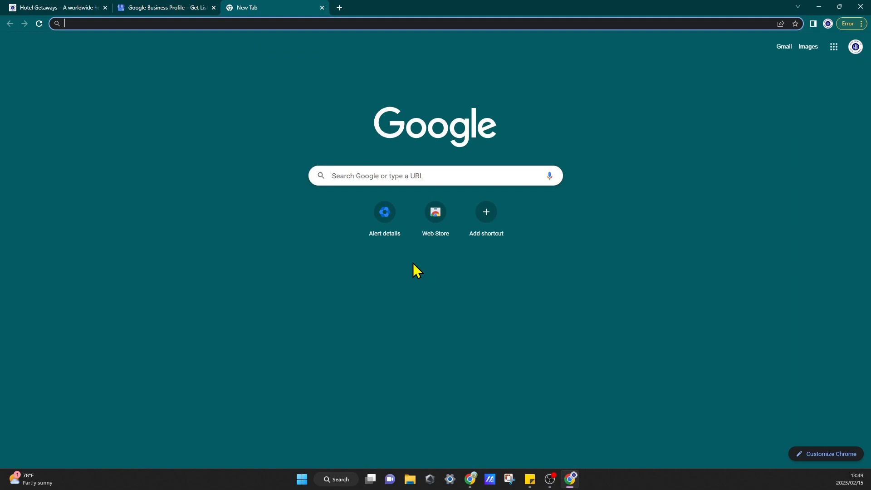
type("b")
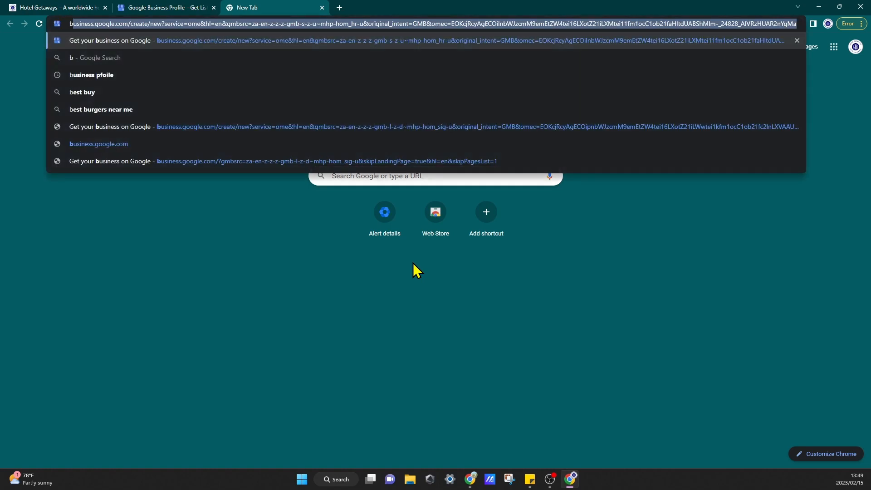
type("usines")
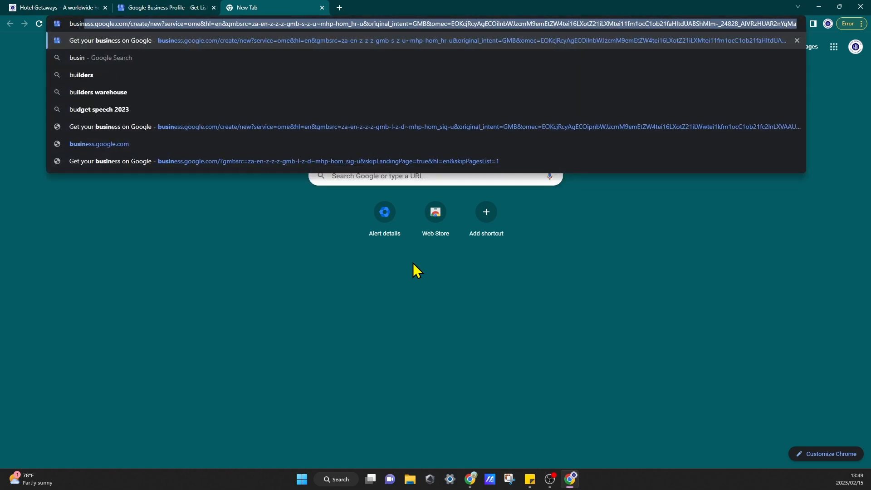
key("BackSpace")
key("BackSpace")
key("BackSpace")
key("BackSpace")
key("BackSpace")
key("BackSpace")
key("BackSpace")
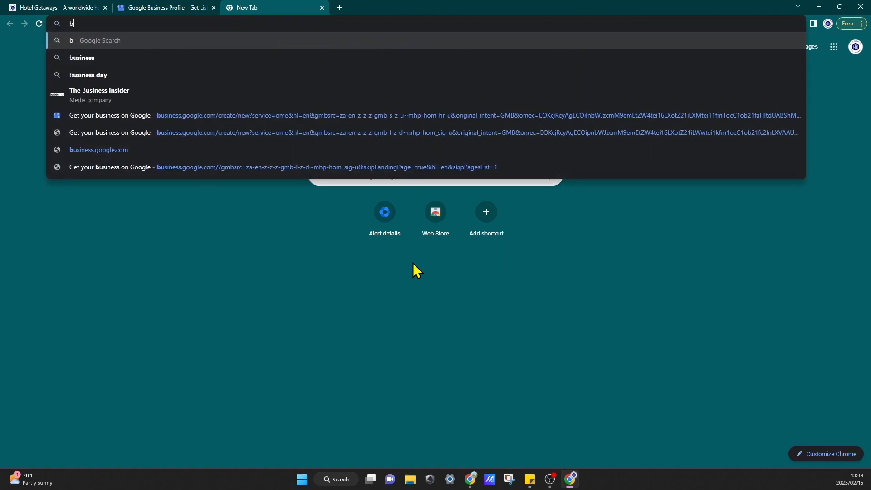
type("google my business")
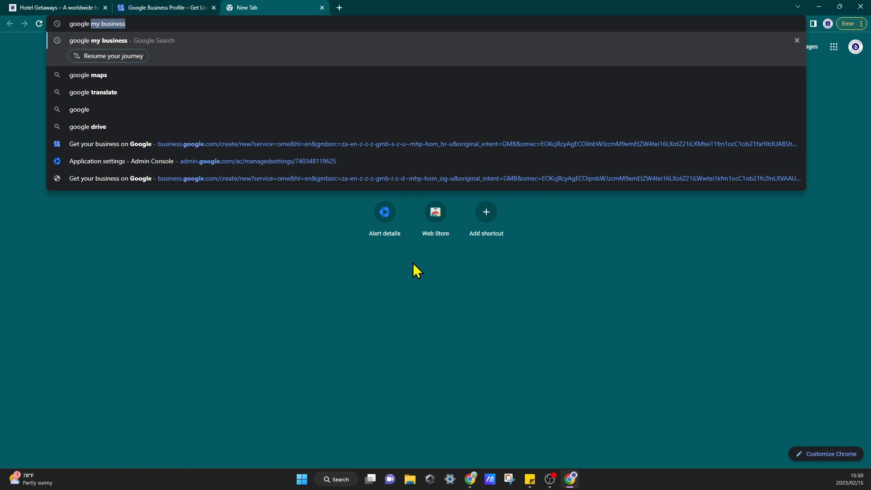
key("Right")
key("Return")
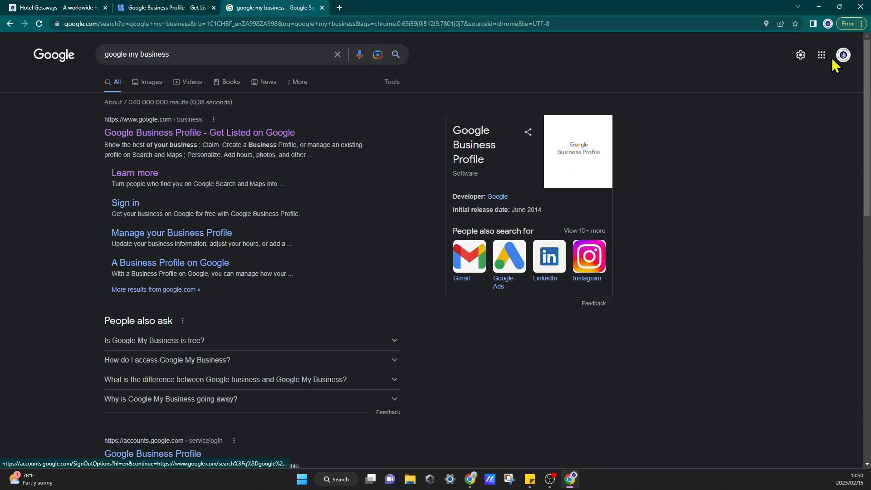
Step: Open the Business Profile page from the Google apps list and close the older duplicate Business Profile tab
left_click(821, 56)
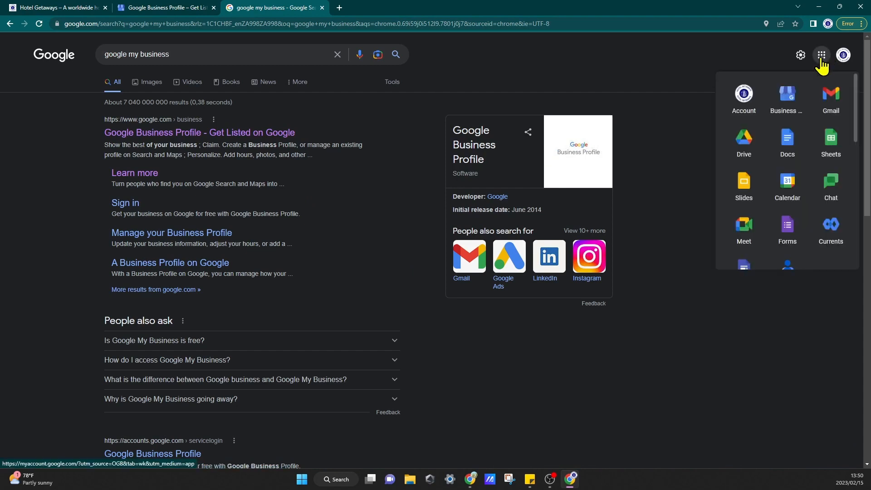
left_click(797, 114)
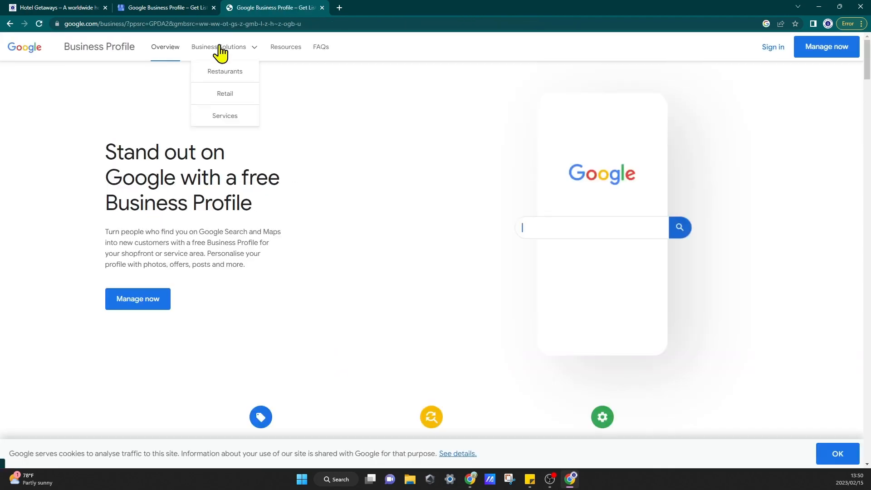
left_click(213, 8)
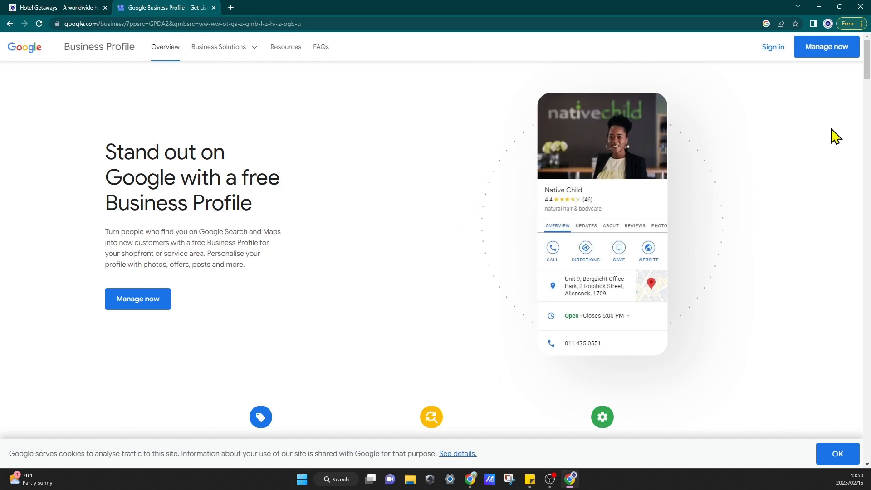
Step: Sign in to Business Profile Manager and start adding a new business to Google
left_click(781, 48)
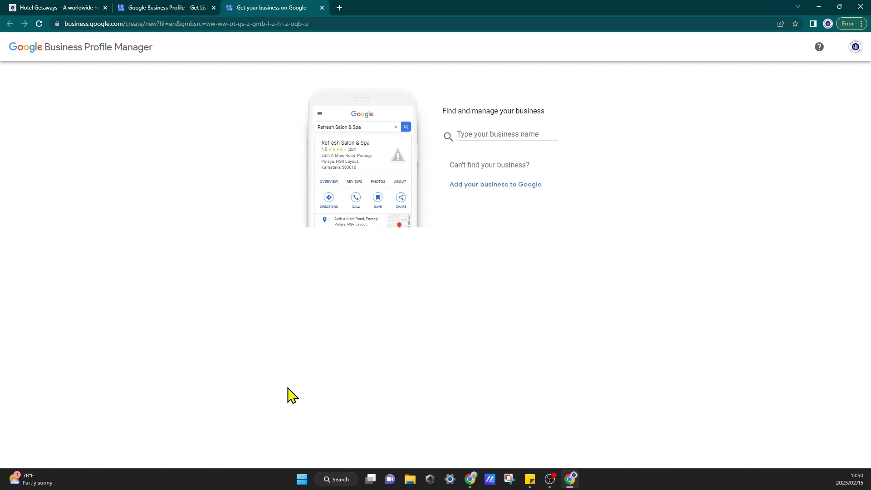
left_click(517, 134)
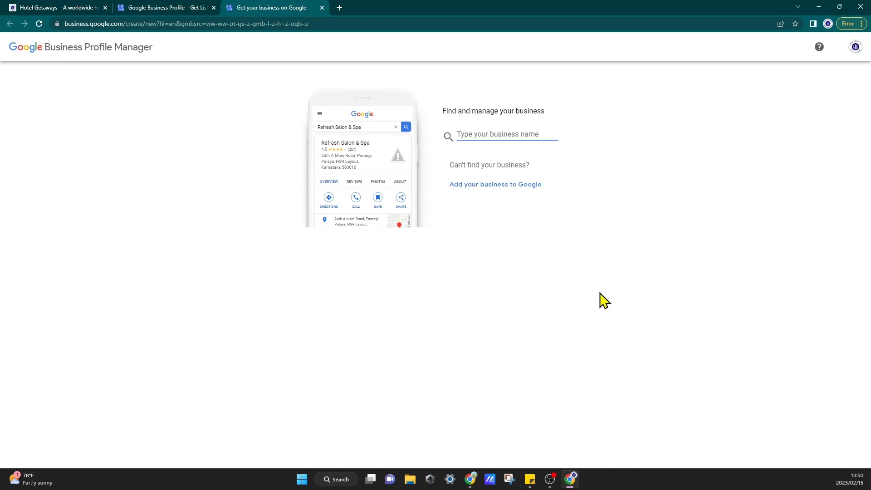
left_click(498, 186)
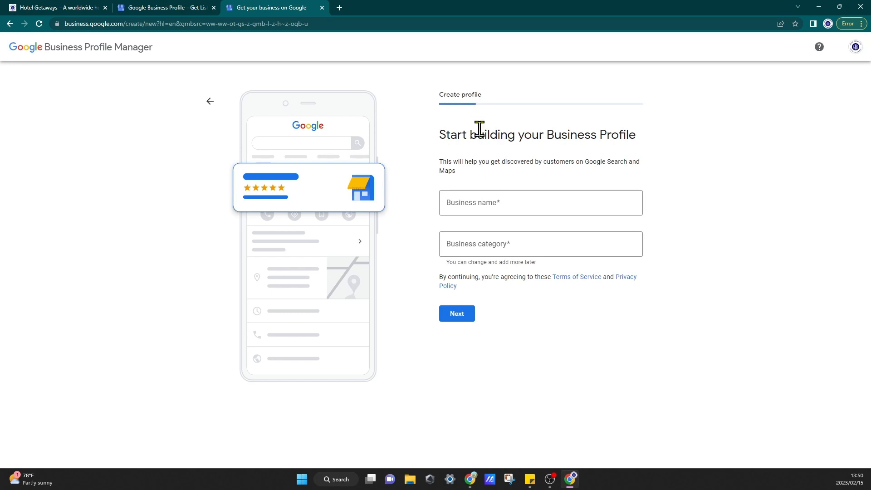
Step: Enter Hotel Getaways as the business name, choose Travel agency as its category, and continue
left_click(511, 207)
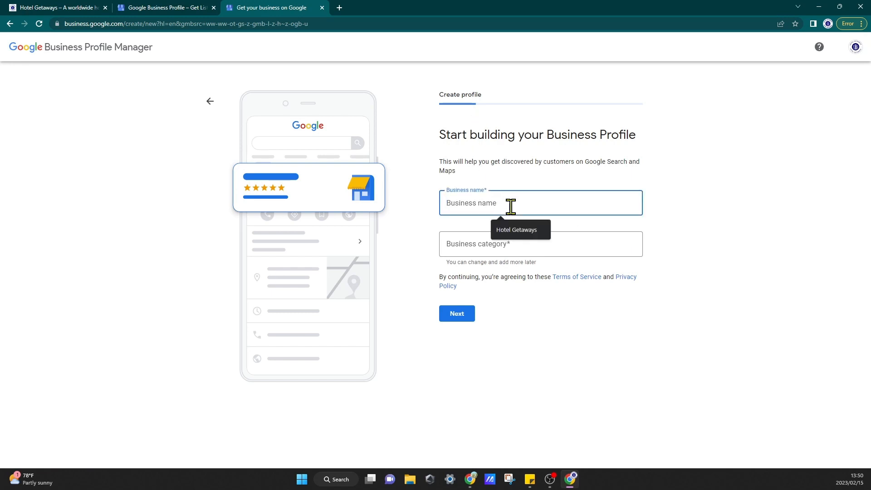
left_click(535, 228)
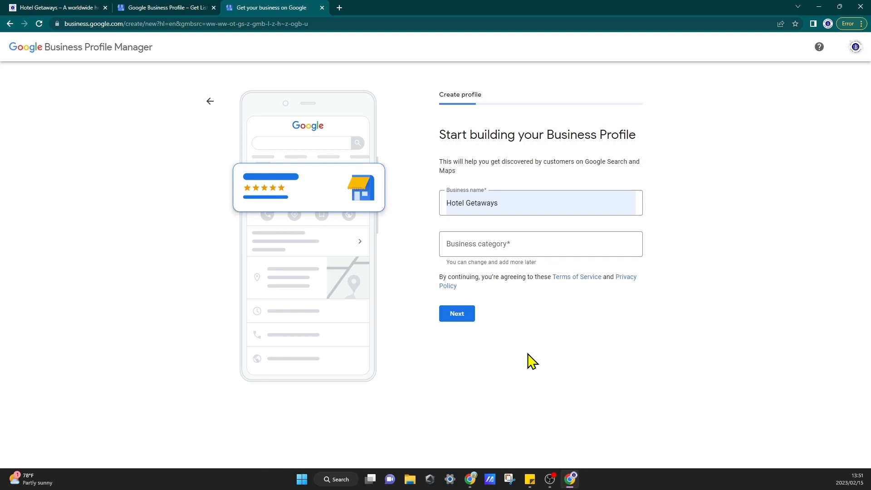
left_click(539, 243)
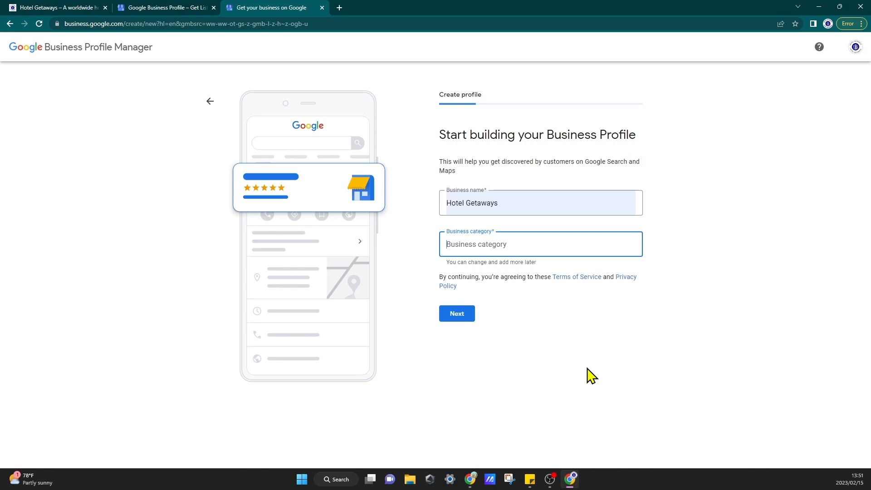
type("trv")
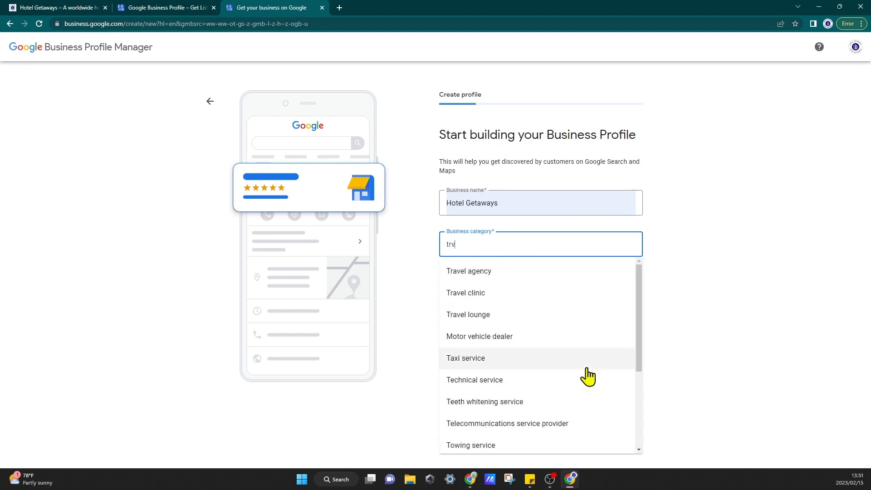
type("a")
key("BackSpace")
key("BackSpace")
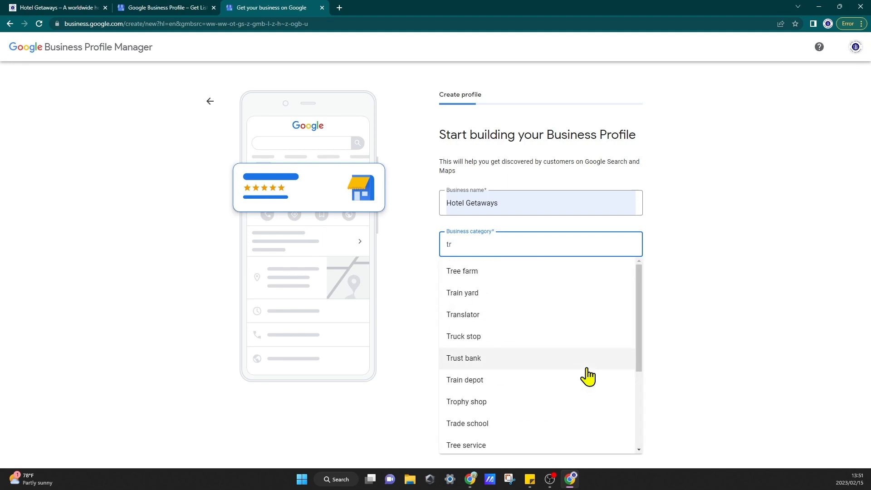
type("ve")
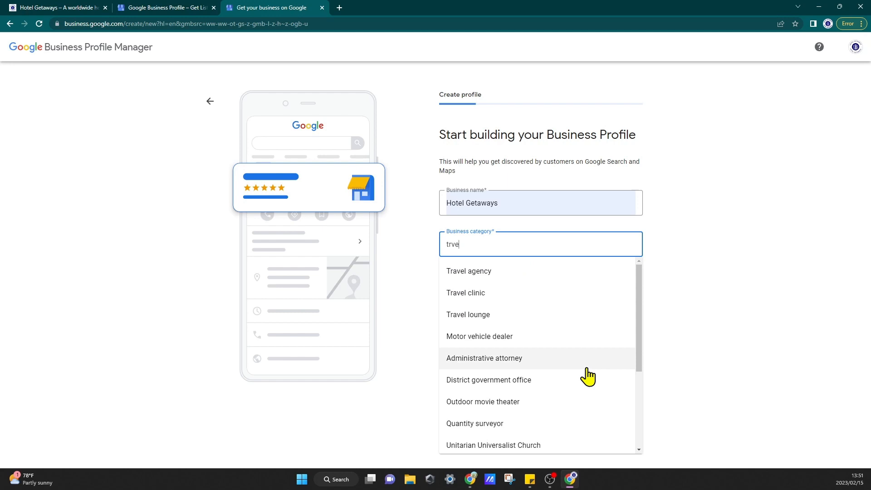
key("BackSpace")
key("BackSpace")
type("av")
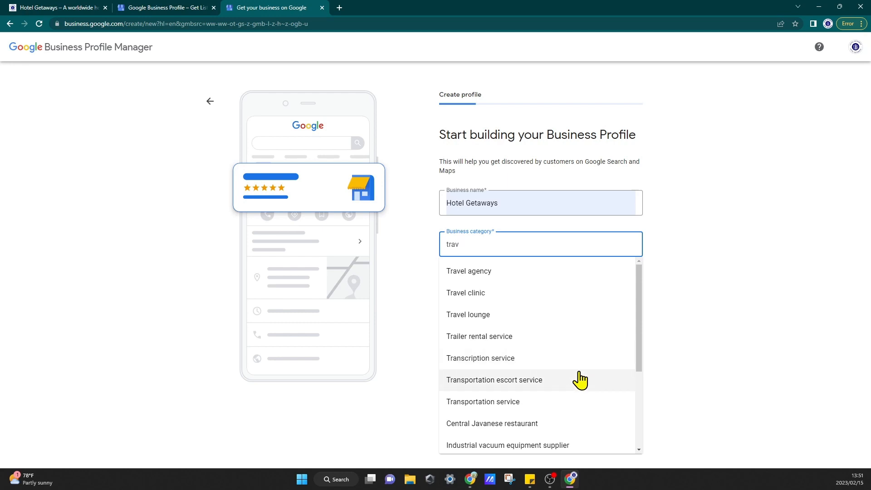
scroll(580, 380, "down", 3)
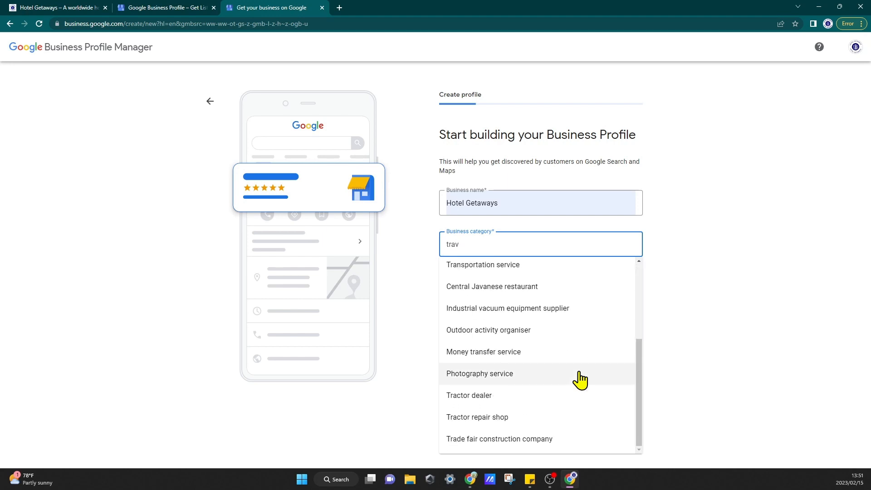
scroll(579, 380, "up", 3)
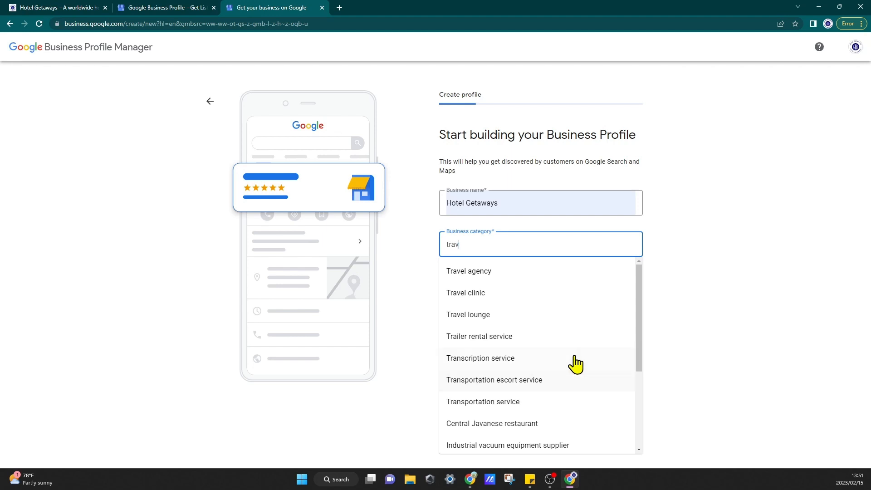
left_click(542, 281)
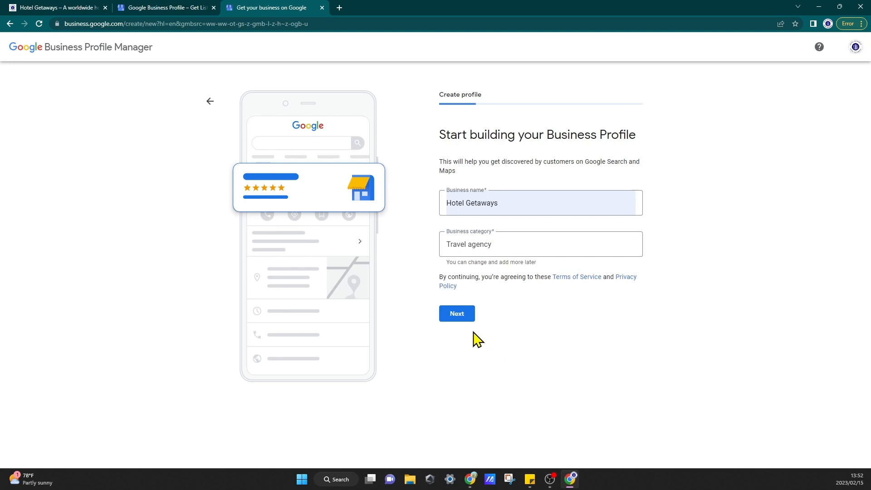
left_click(458, 315)
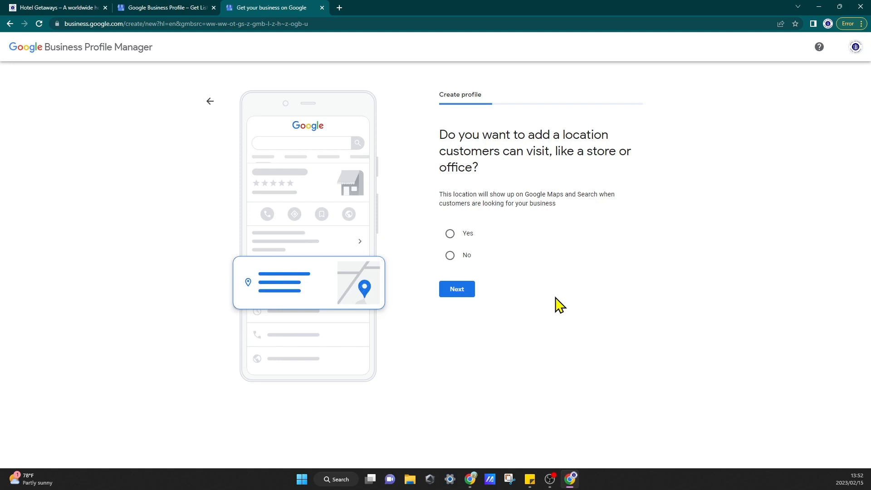
Step: Search Google for "cherrie couture" in a new tab, examine its business listing, and return to the profile setup
left_click(339, 8)
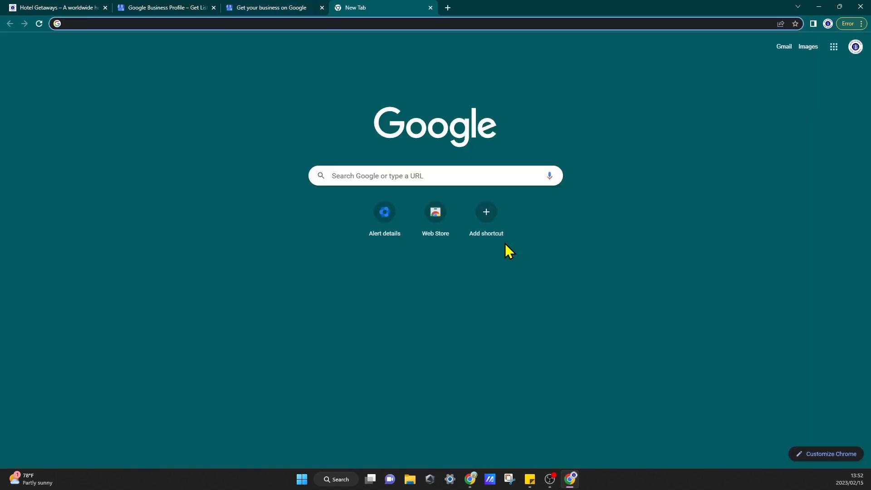
type("c")
key("BackSpace")
type("chhe")
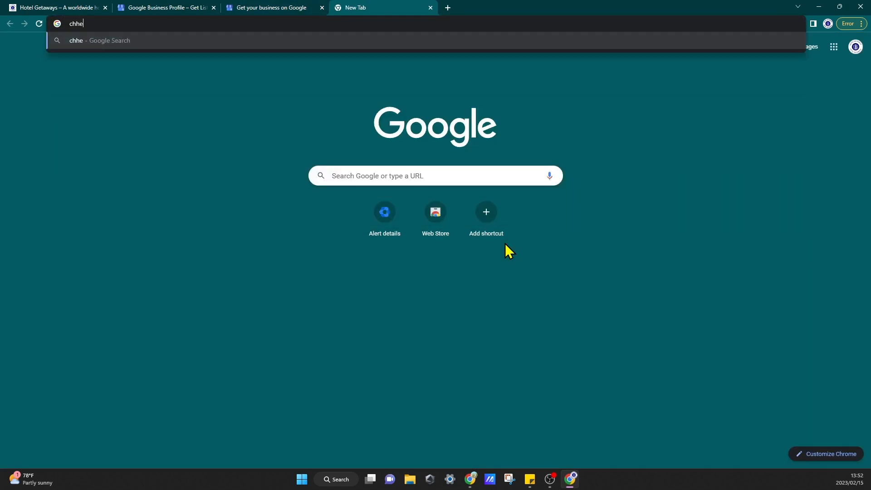
key("BackSpace")
key("BackSpace")
type("er")
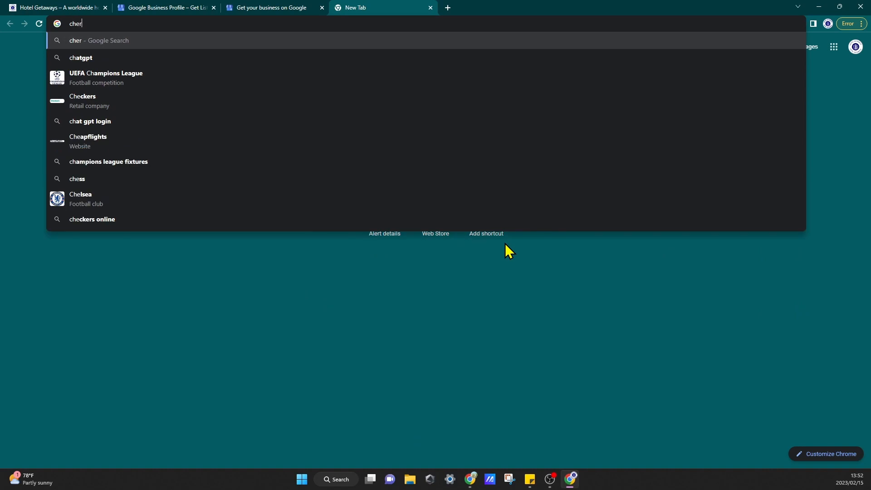
type("rie c")
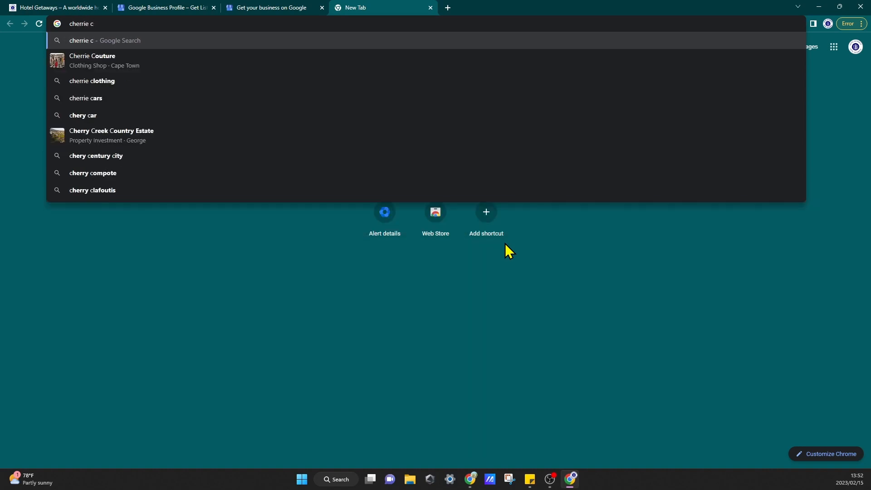
type("outure")
key("Return")
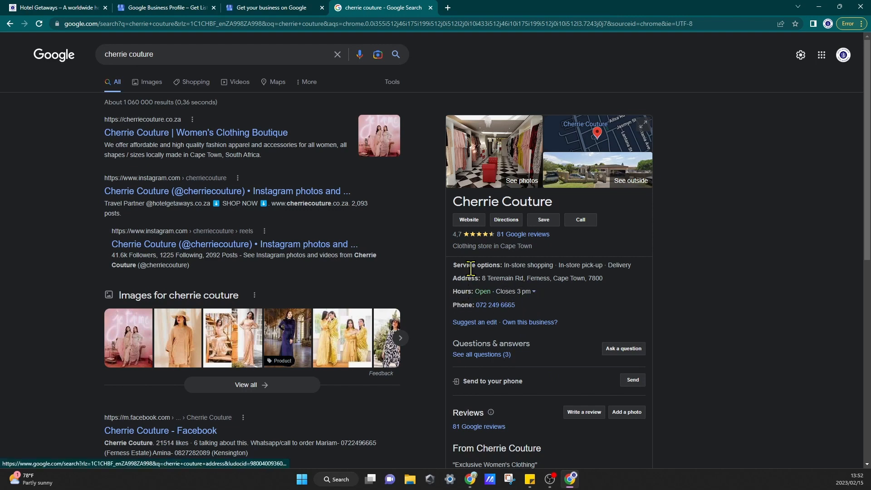
scroll(603, 361, "down", 3)
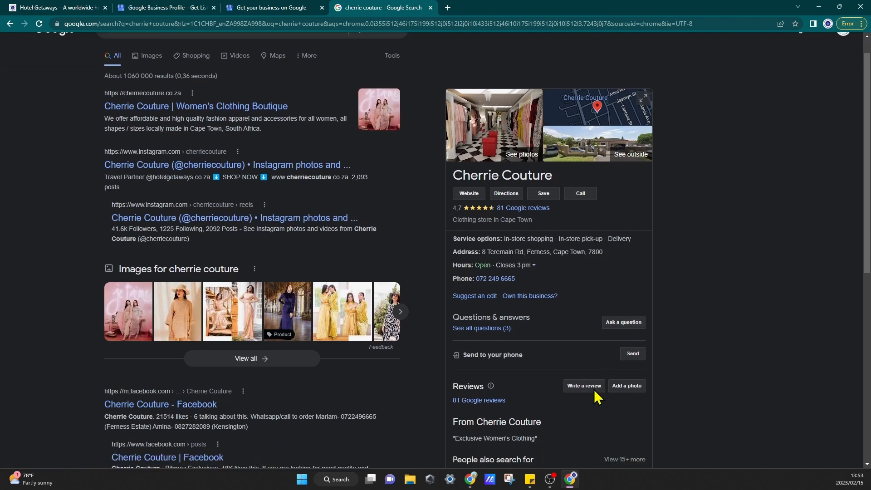
scroll(545, 295, "up", 3)
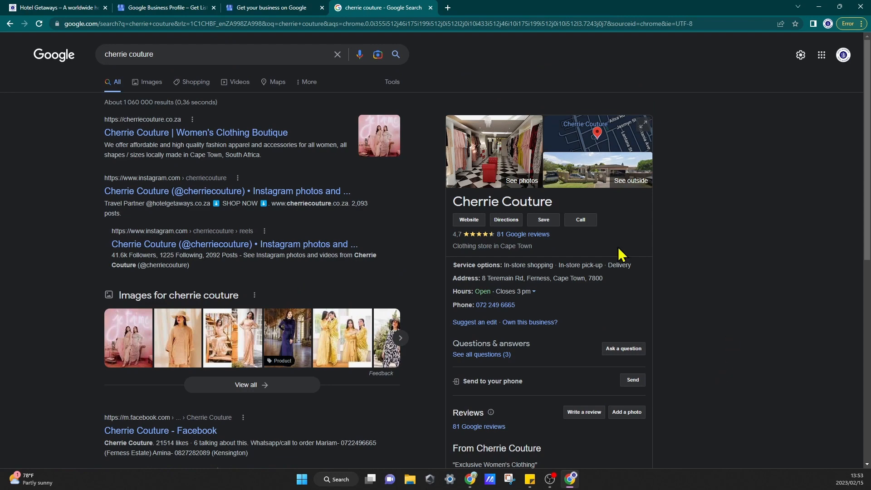
left_click(281, 8)
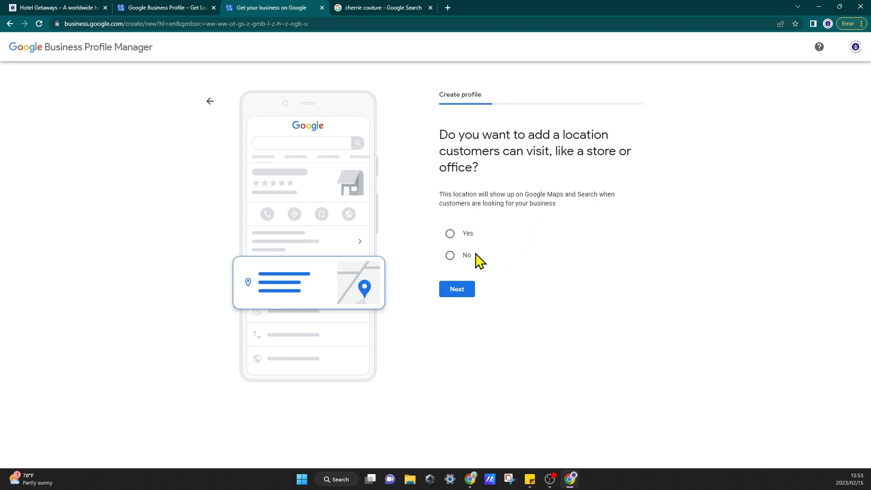
left_click(449, 255)
left_click(449, 234)
left_click(464, 291)
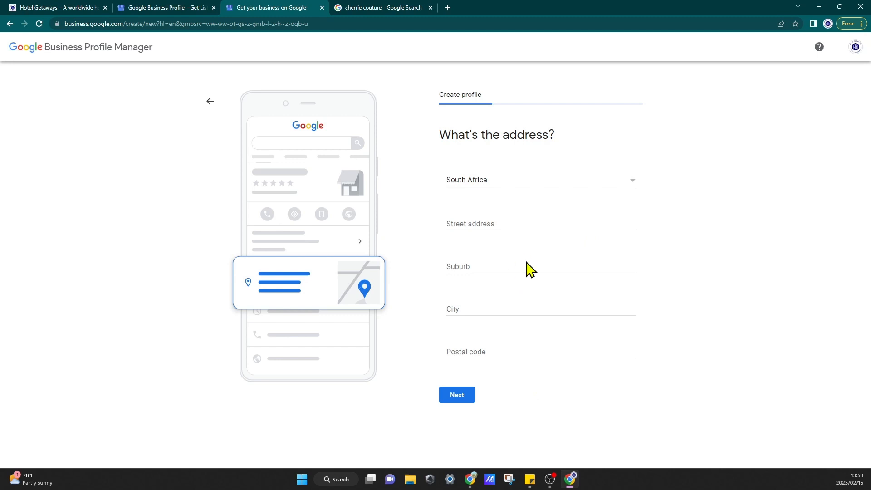
left_click(214, 108)
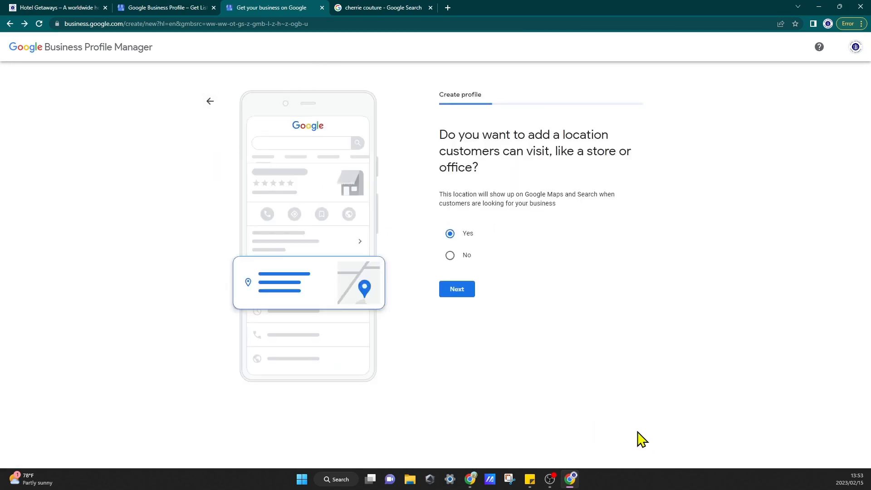
Step: Answer No to adding a location customers can visit and continue to the service area question
left_click(450, 255)
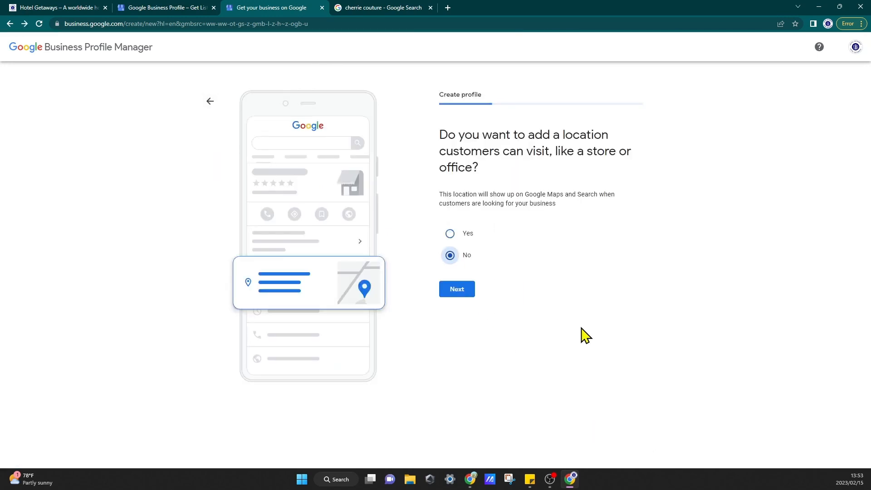
left_click(462, 298)
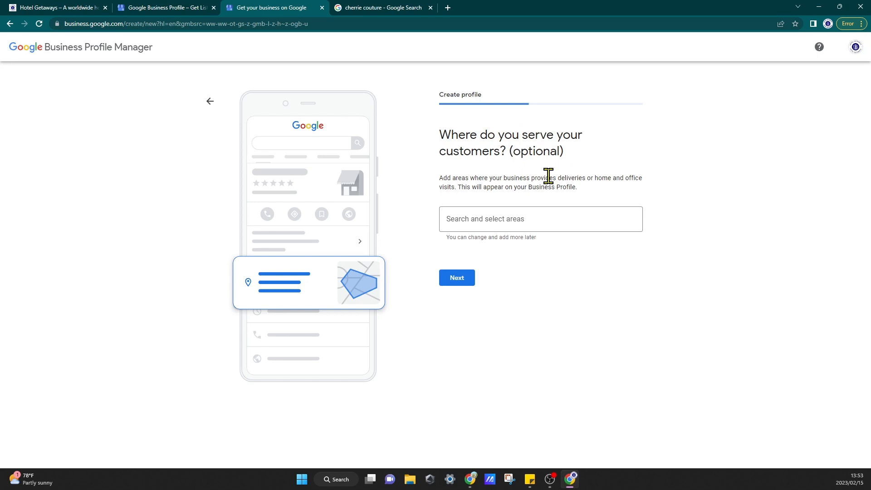
Step: Add South Africa as the area where the business serves its customers and continue to the contact info
left_click(556, 229)
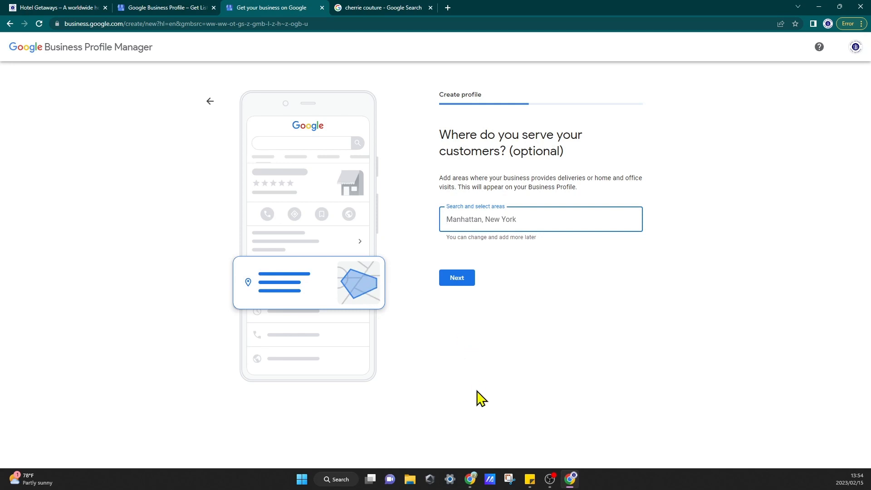
type("slu")
key("BackSpace")
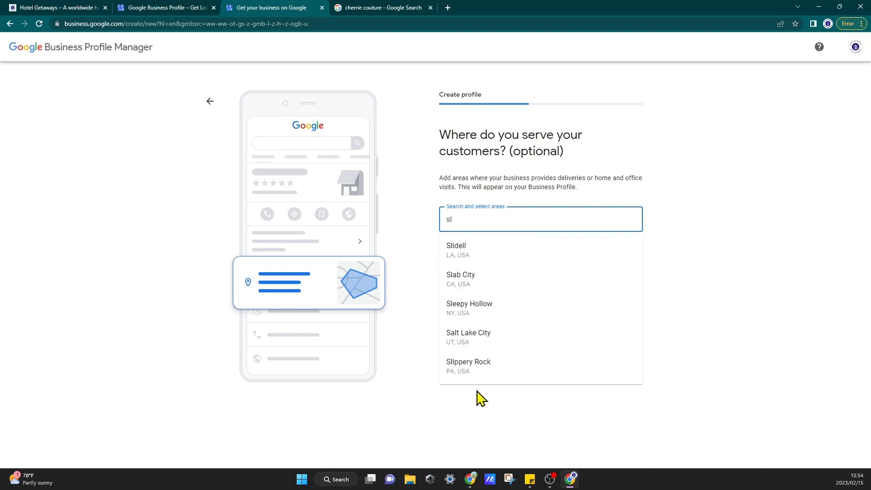
key("BackSpace")
type("outh")
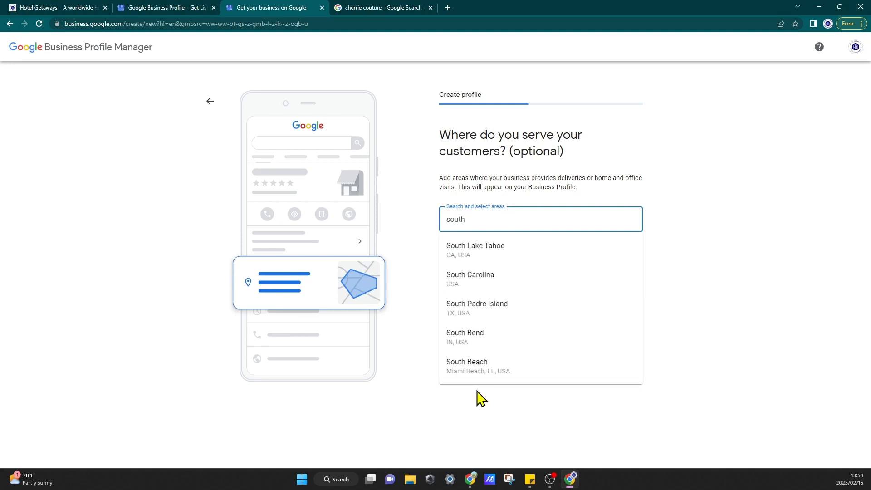
type(" afr")
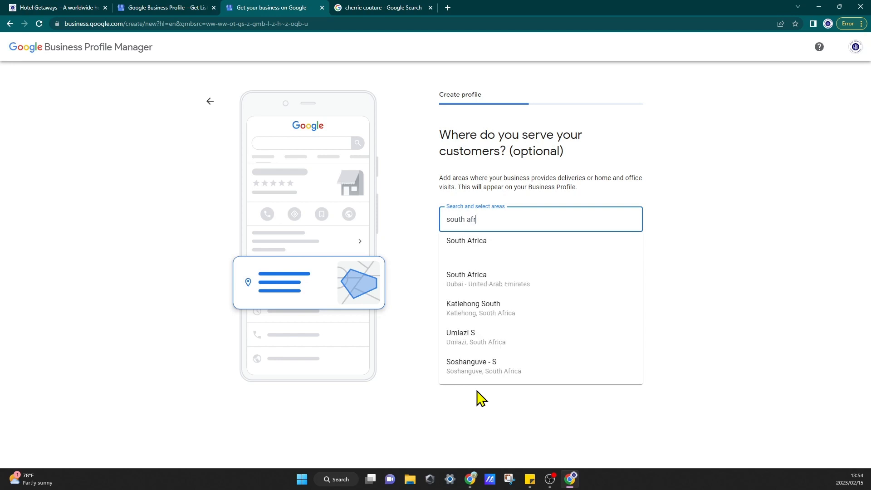
left_click(510, 251)
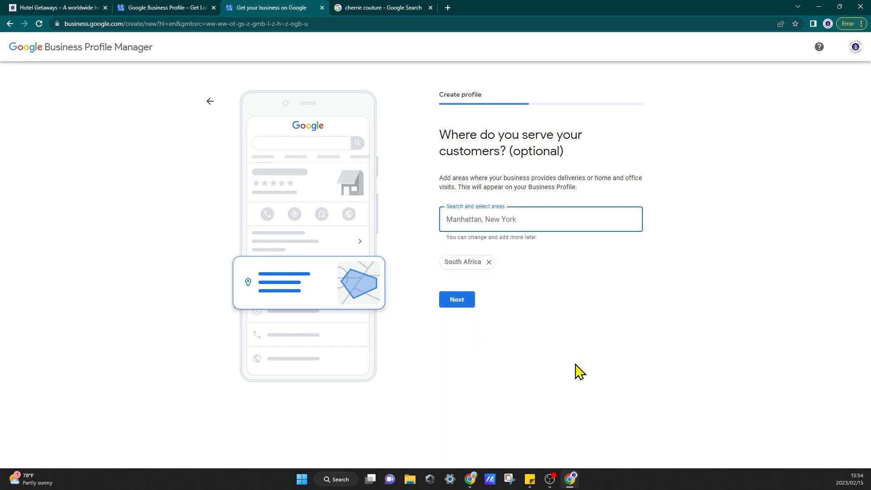
left_click(455, 301)
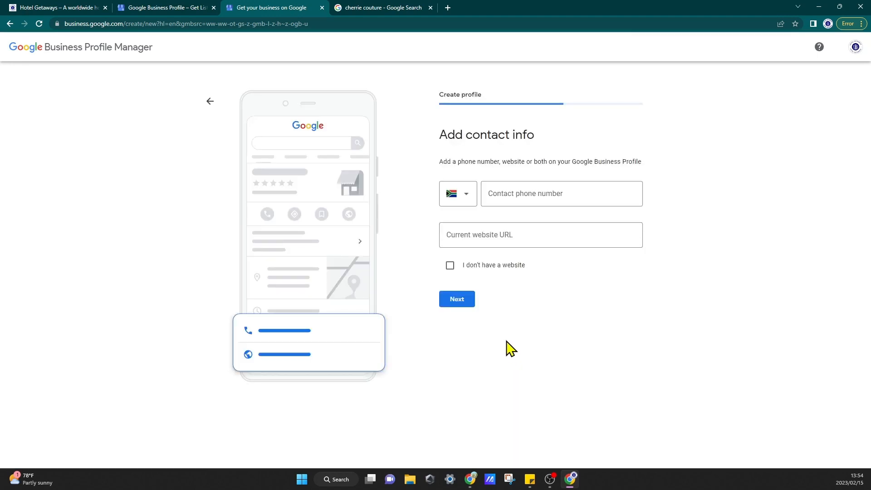
left_click(467, 201)
left_click(584, 196)
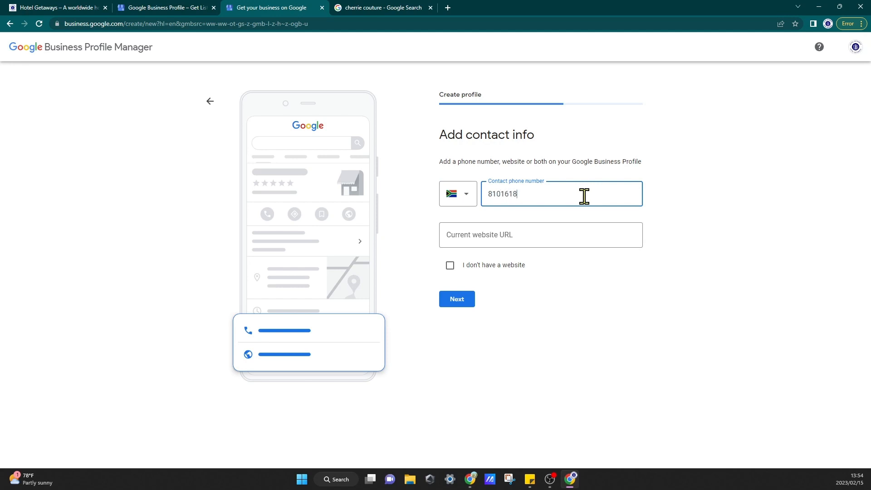
left_click(562, 243)
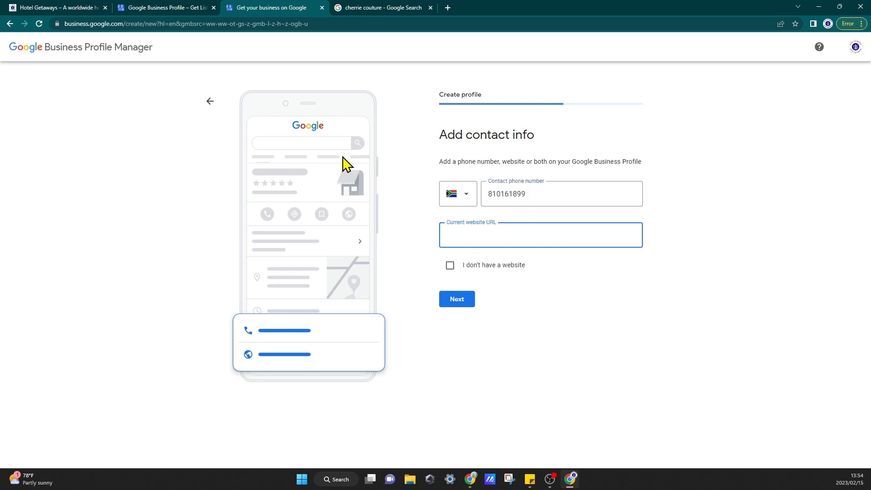
left_click(70, 8)
left_click(165, 28)
key("ctrl+c")
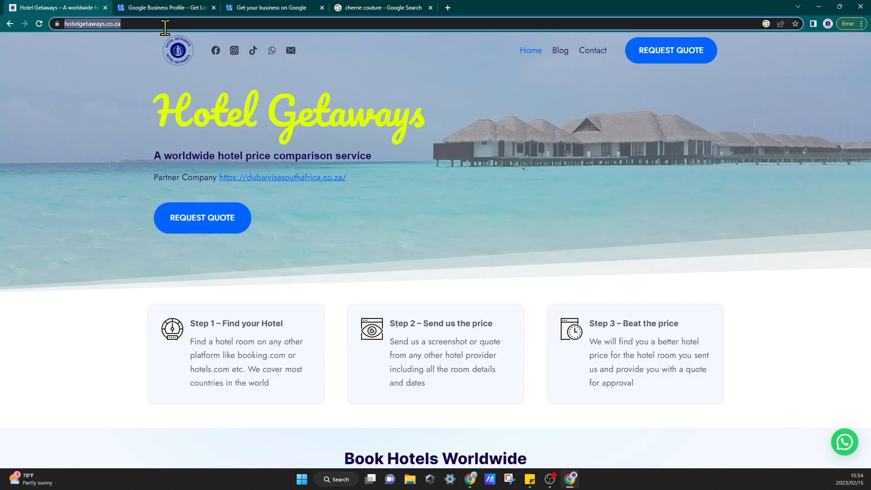
left_click(376, 7)
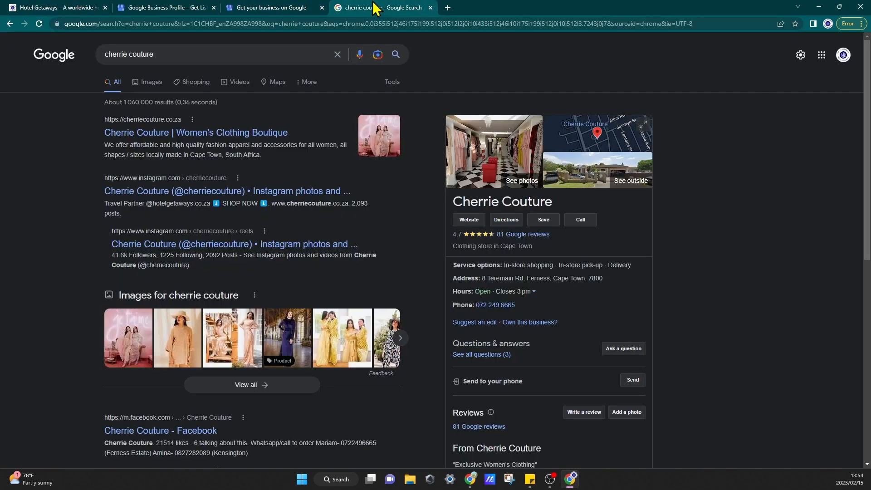
left_click(251, 8)
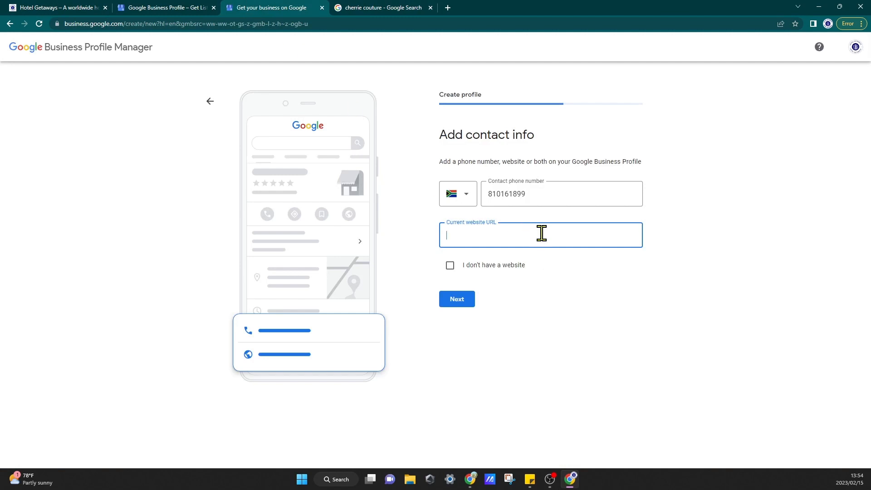
key("ctrl+v")
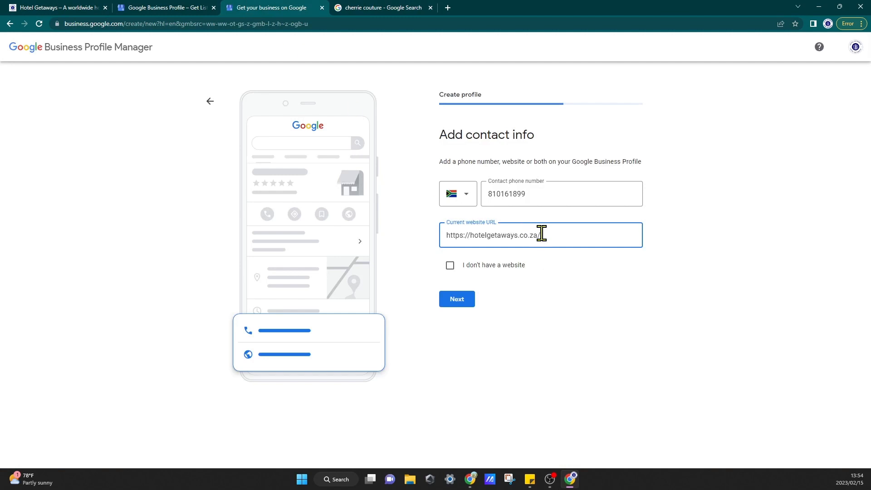
left_click(595, 331)
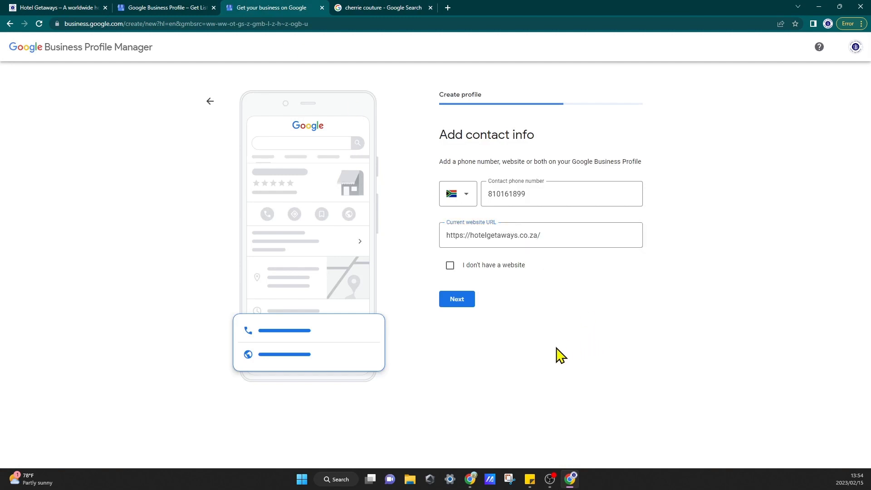
left_click(457, 299)
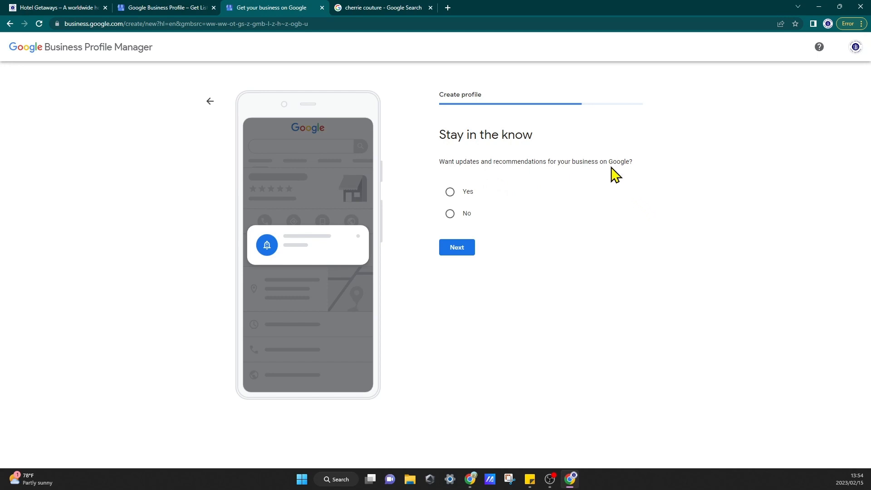
Step: Decline updates and recommendations for the business, and fill in the mailing address for verification
left_click(454, 216)
left_click(454, 250)
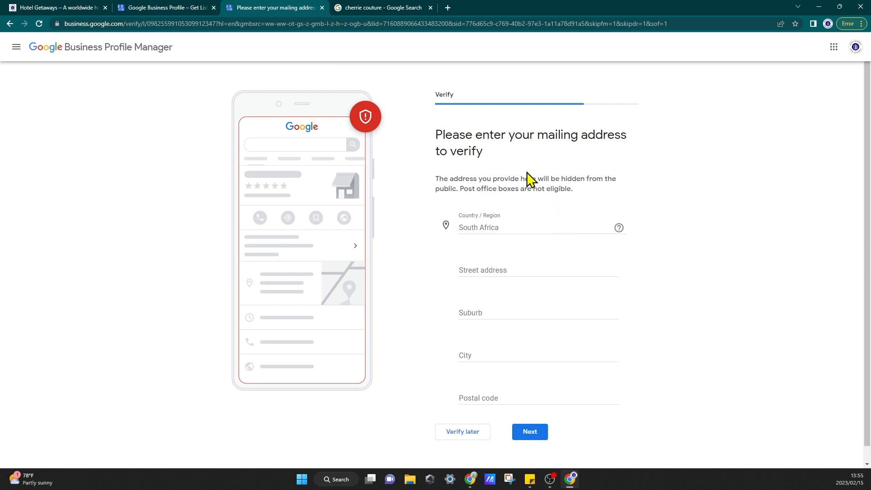
scroll(731, 299, "down", 1)
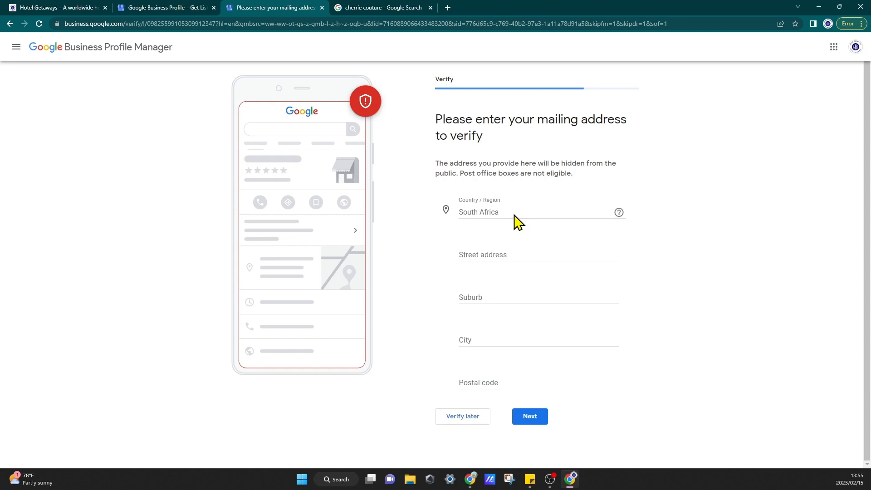
left_click(501, 255)
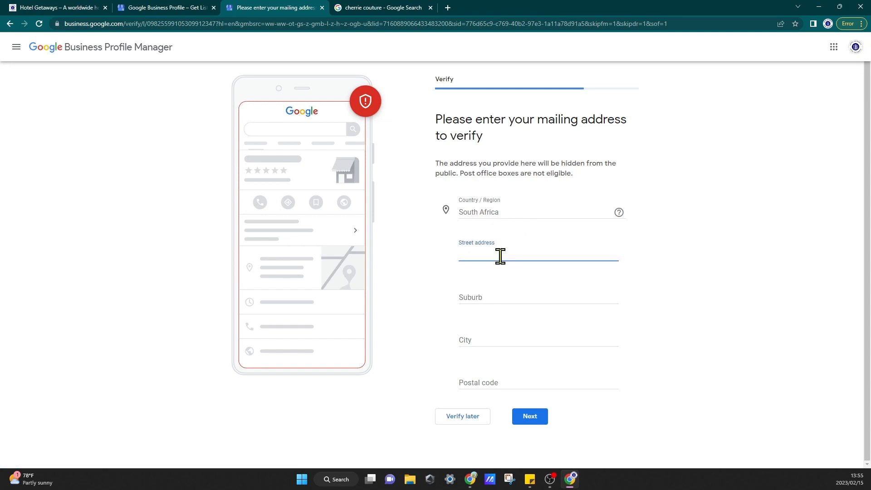
type("7")
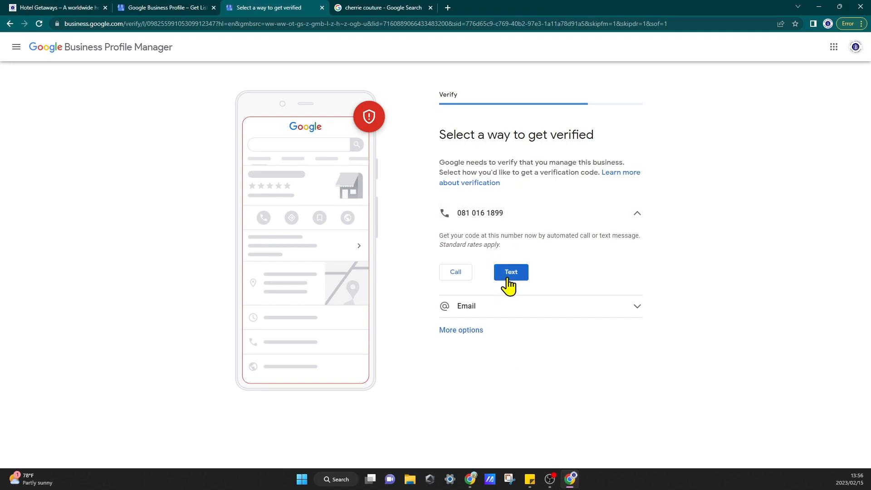
Step: Request a verification code by text message, enter the code to verify the business, and continue to the business hours
left_click(603, 309)
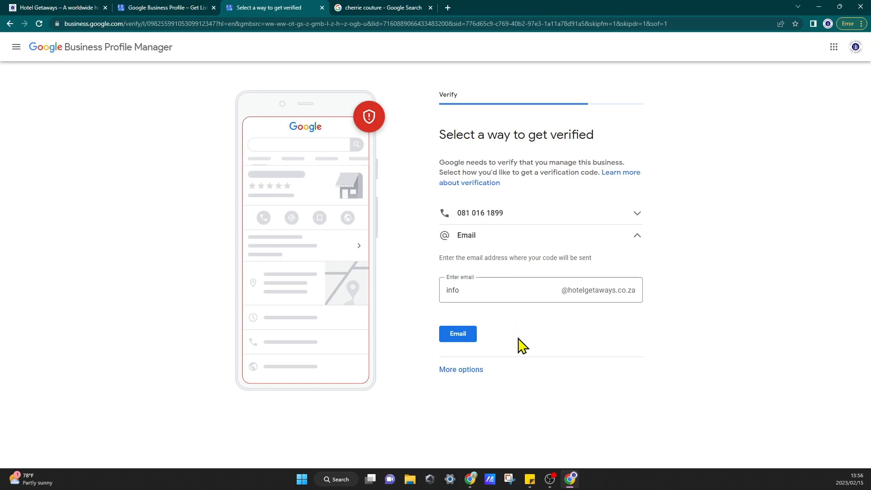
left_click(570, 376)
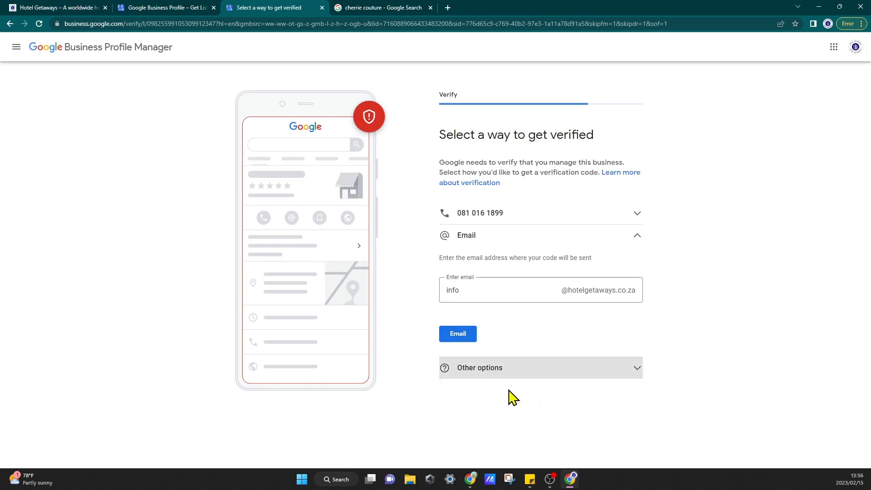
left_click(536, 369)
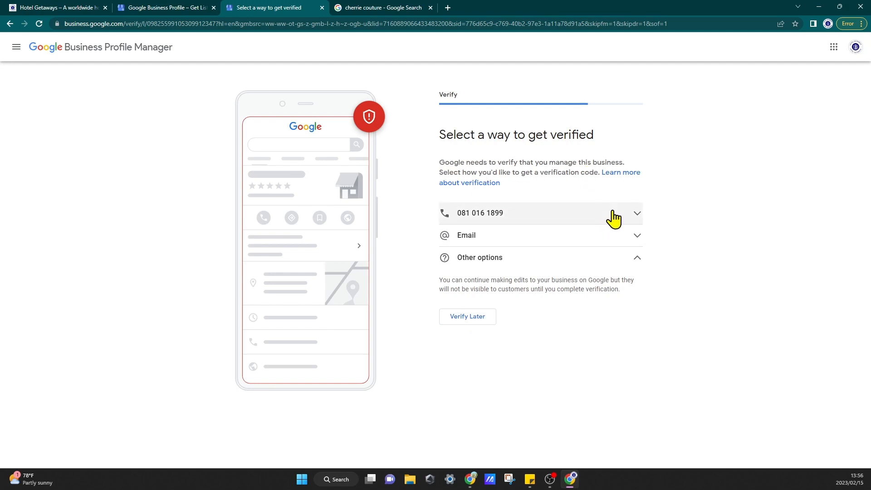
left_click(592, 218)
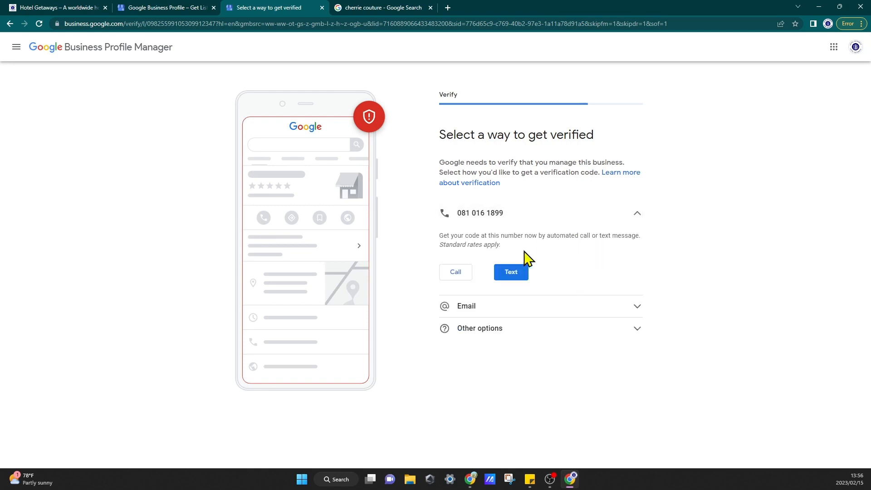
left_click(524, 276)
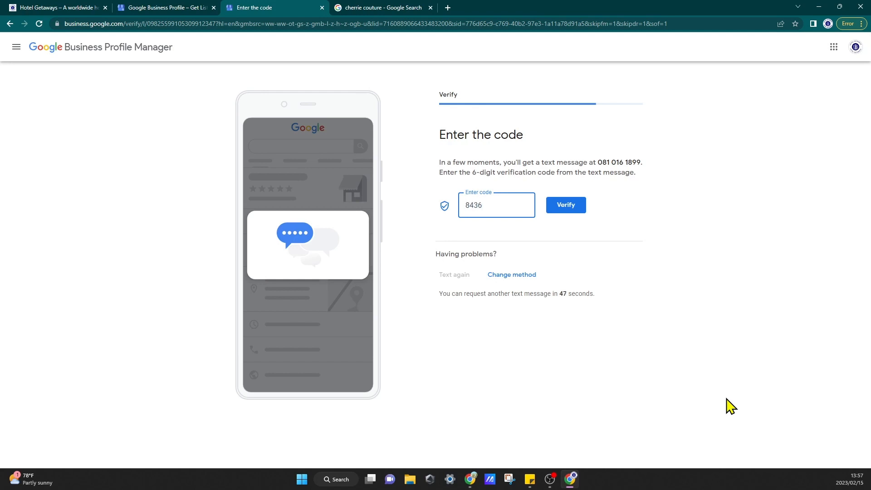
left_click(588, 208)
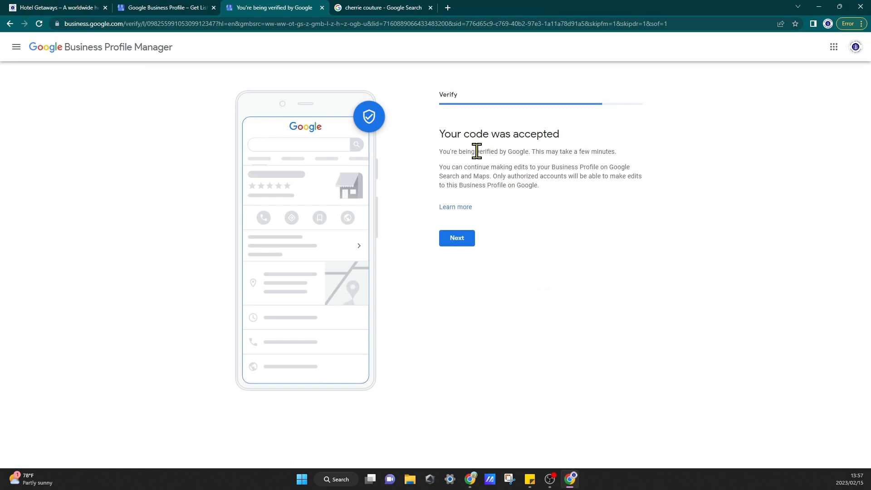
left_click(460, 241)
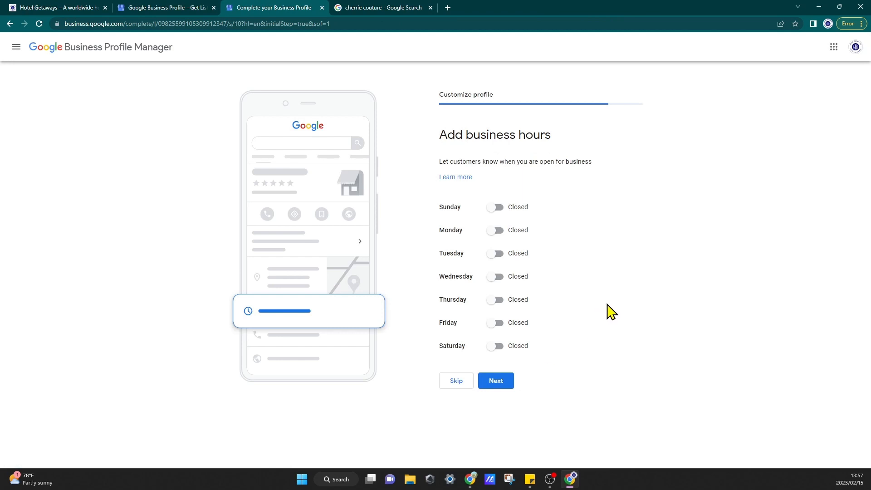
Step: Mark all seven days from Sunday to Saturday as open in the business hours
left_click(499, 209)
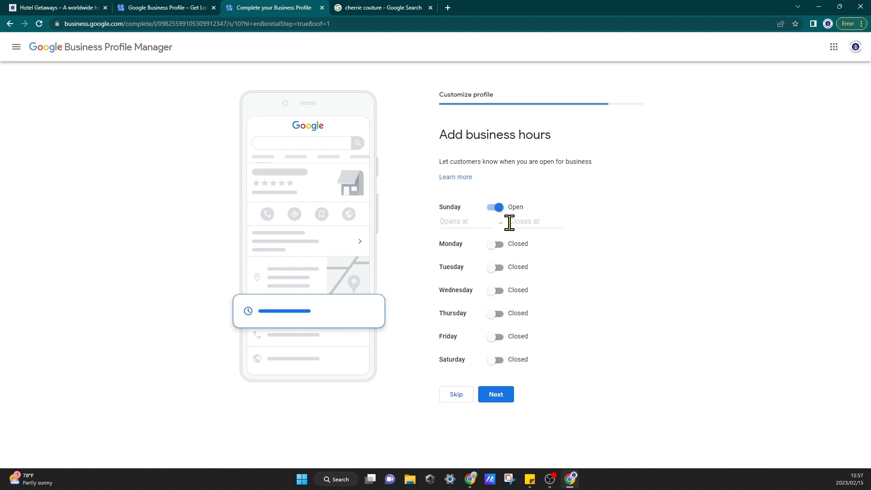
left_click(501, 244)
left_click(504, 282)
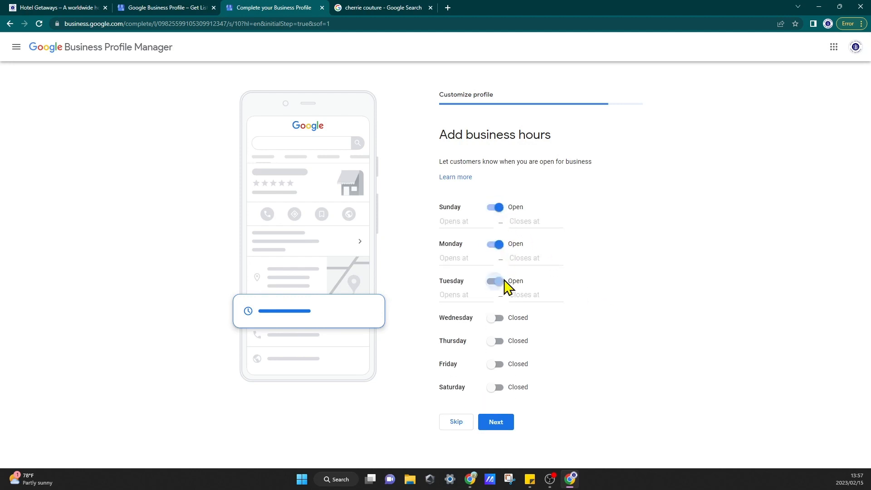
left_click(505, 320)
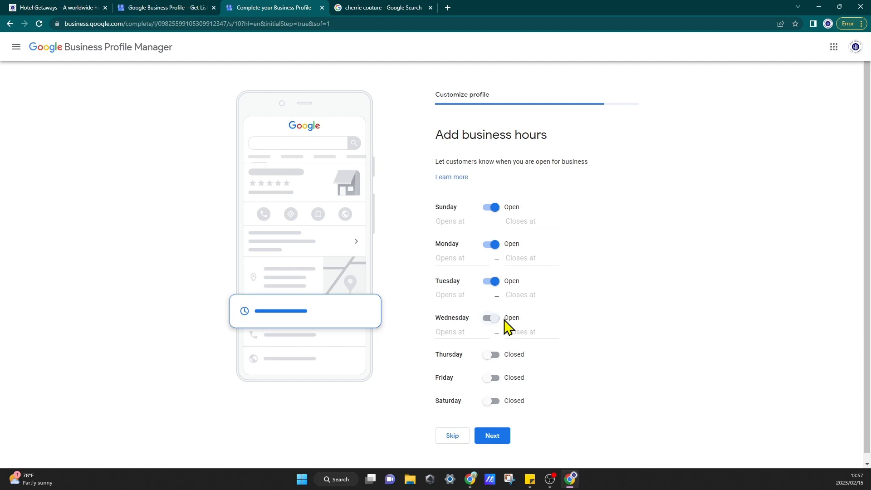
left_click(498, 354)
left_click(495, 394)
left_click(496, 429)
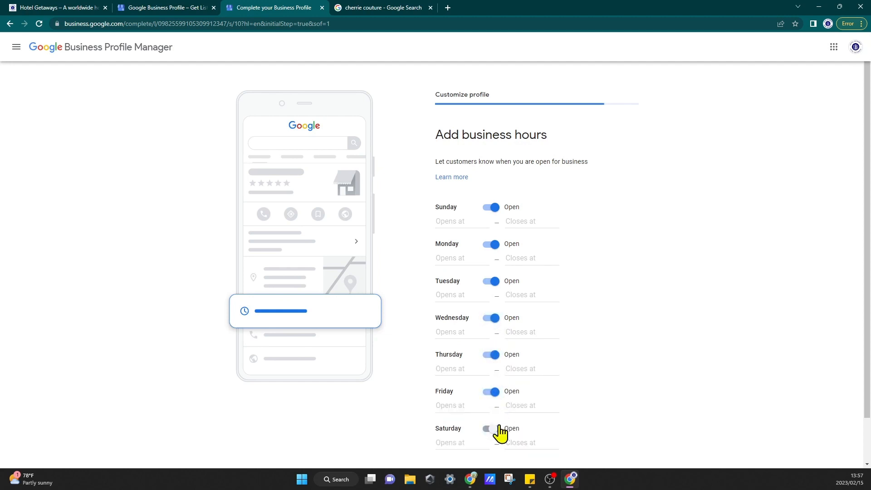
scroll(594, 398, "down", 2)
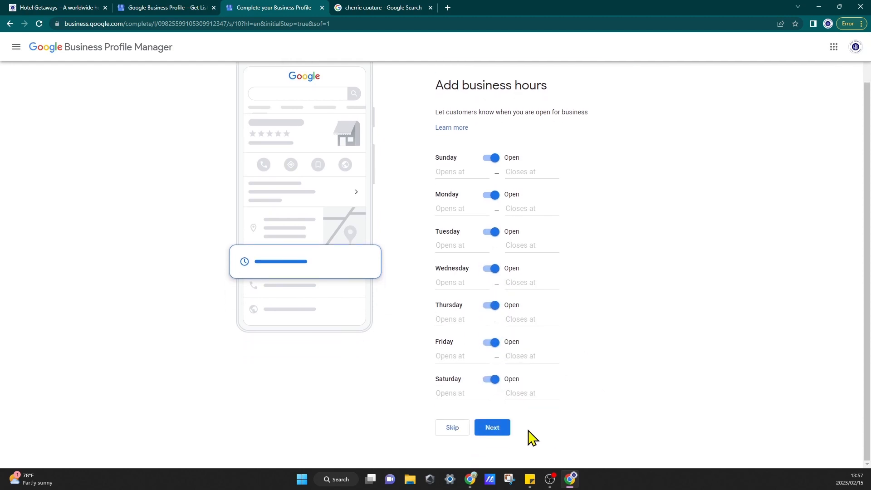
left_click(499, 431)
Step: Set the business hours to 24 hours for all seven days, continue, and proceed with Accept Messages left on
left_click(460, 174)
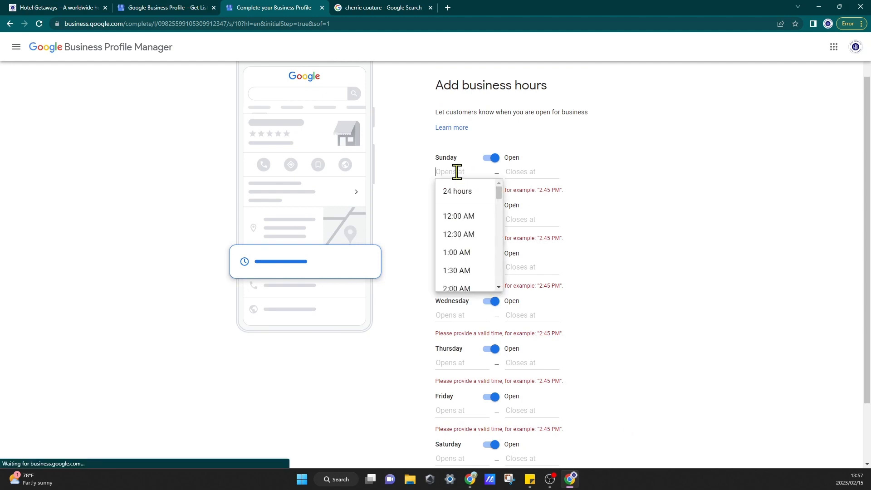
left_click(469, 187)
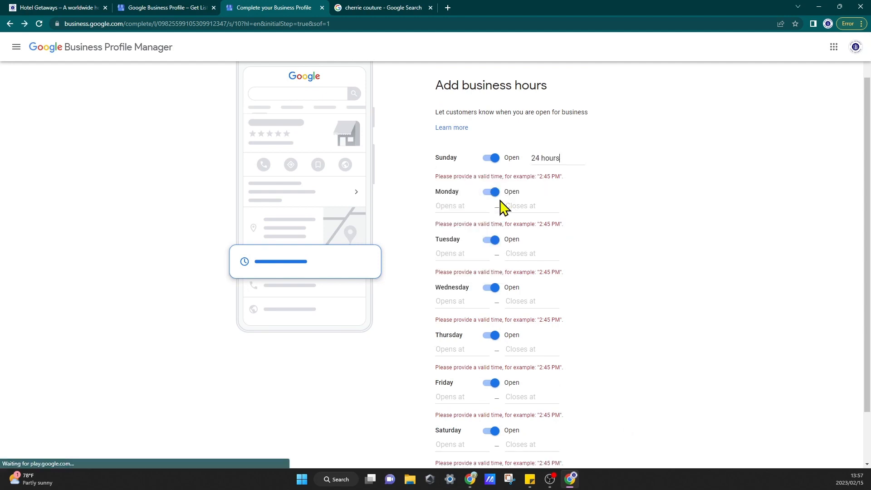
left_click(453, 205)
left_click(467, 225)
left_click(470, 240)
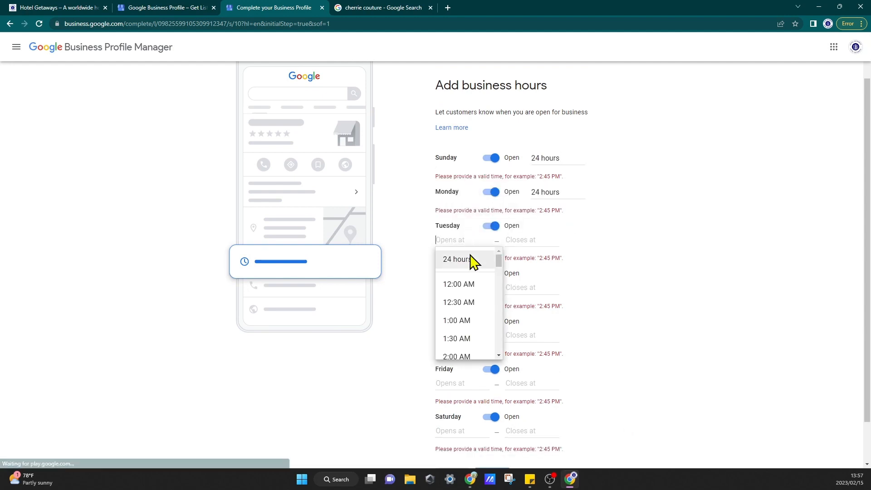
left_click(468, 258)
left_click(464, 274)
left_click(469, 294)
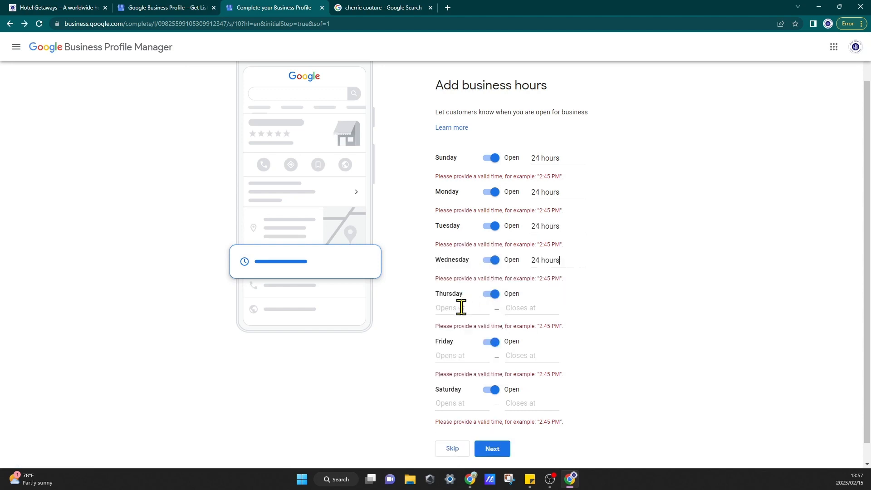
left_click(461, 307)
left_click(466, 326)
left_click(459, 343)
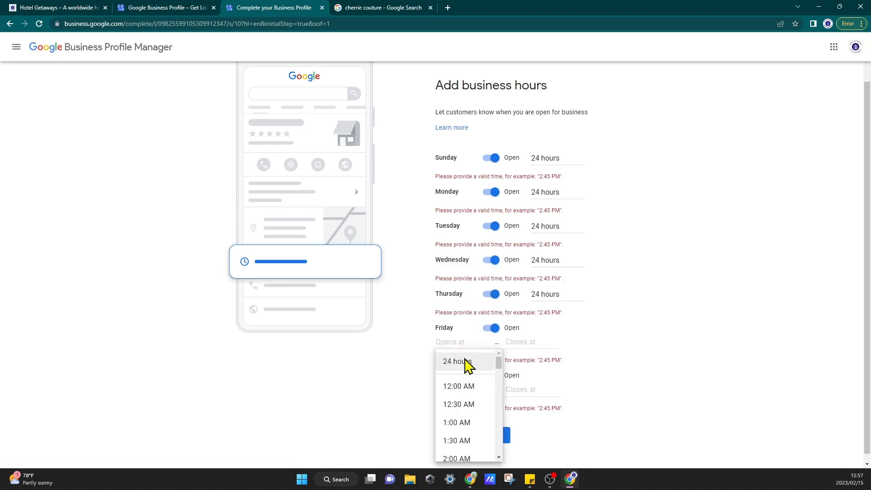
left_click(466, 365)
left_click(461, 382)
left_click(458, 401)
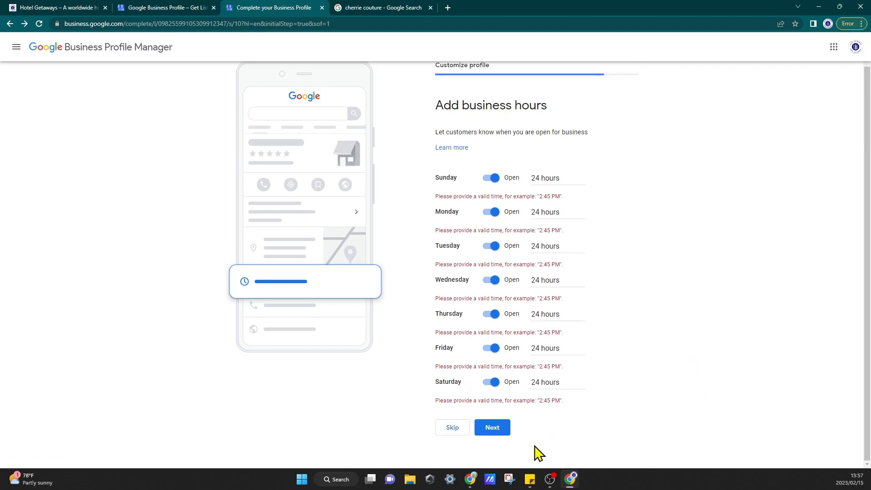
left_click(504, 434)
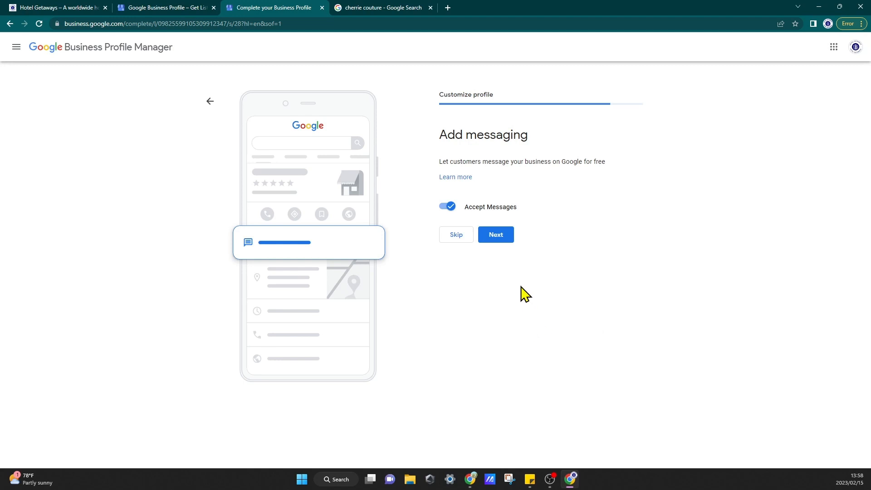
left_click(509, 237)
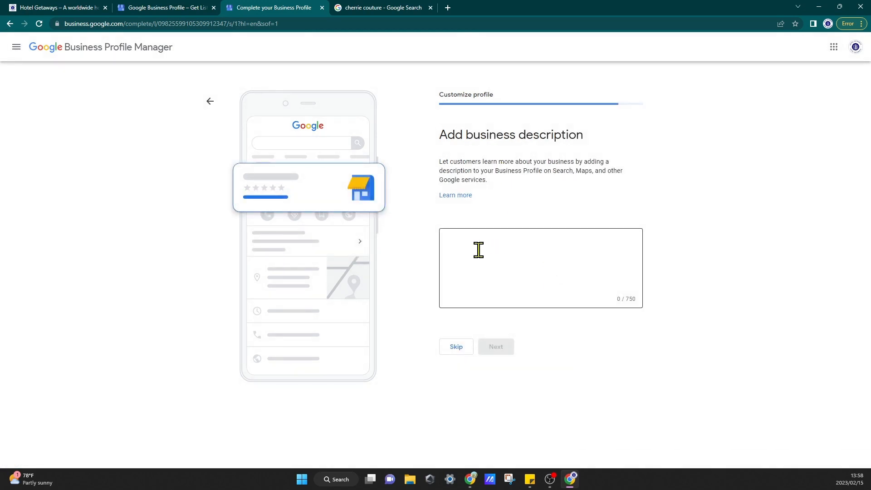
Step: Add the business description "A worldwide hotel price comparison service" copied from the Hotel Getaways website, and continue to the photos
left_click(87, 7)
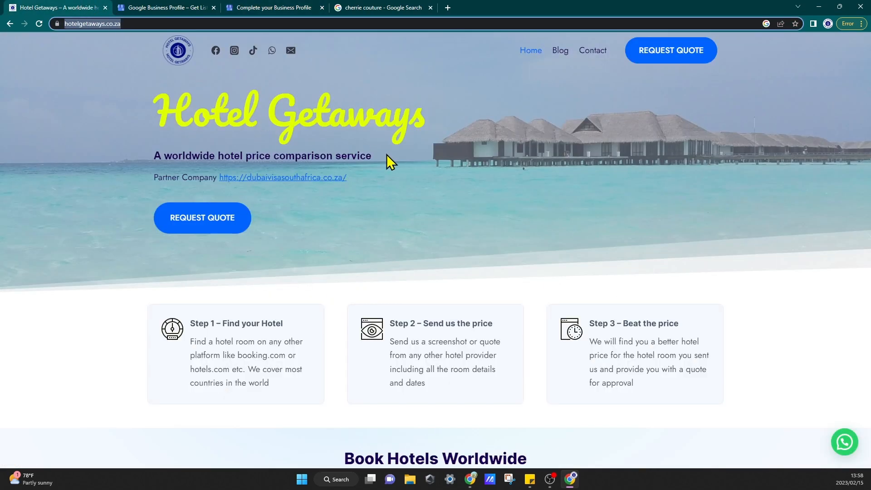
left_click_drag(384, 158, 153, 156)
key("ctrl+c")
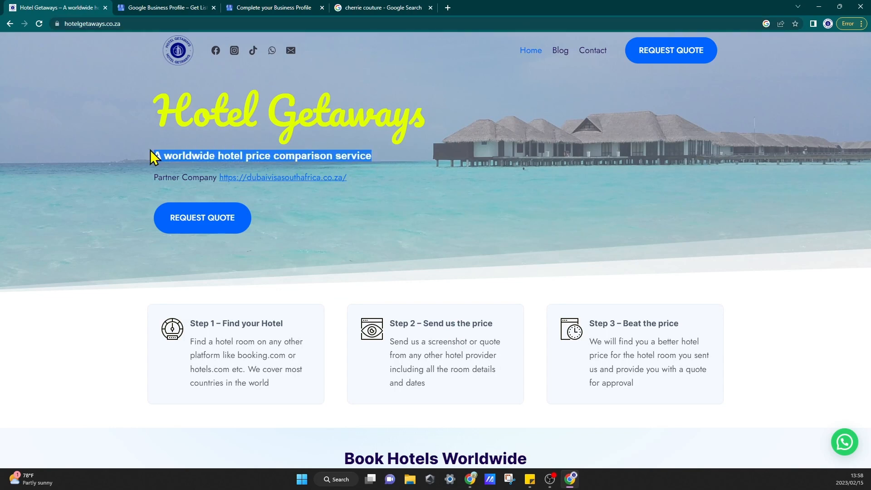
left_click(384, 8)
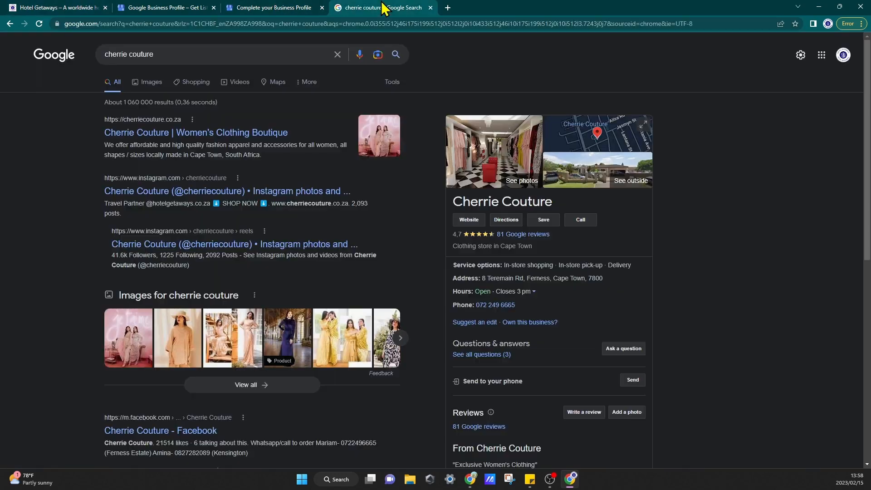
left_click(186, 8)
left_click(274, 9)
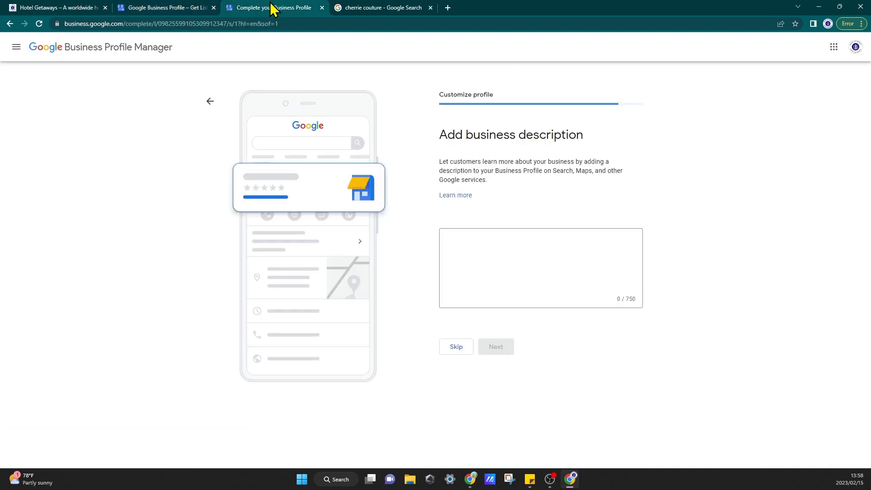
left_click(214, 7)
left_click(289, 8)
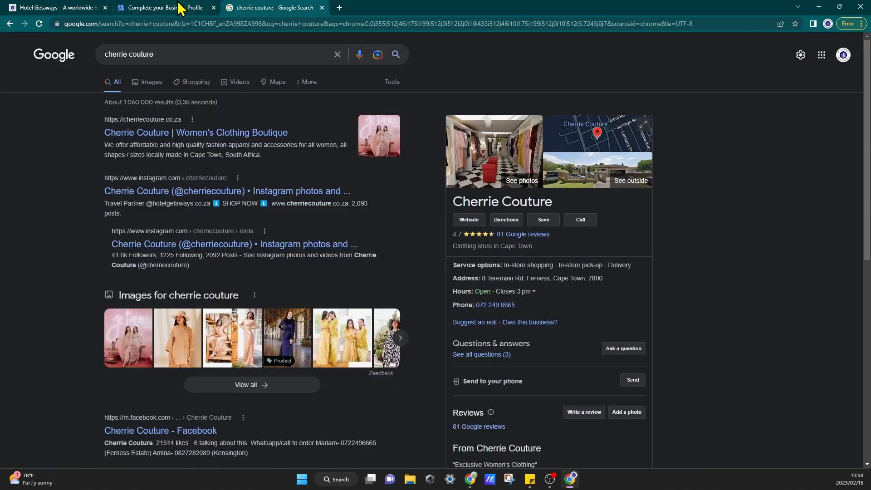
left_click(181, 8)
left_click(523, 257)
key("ctrl+v")
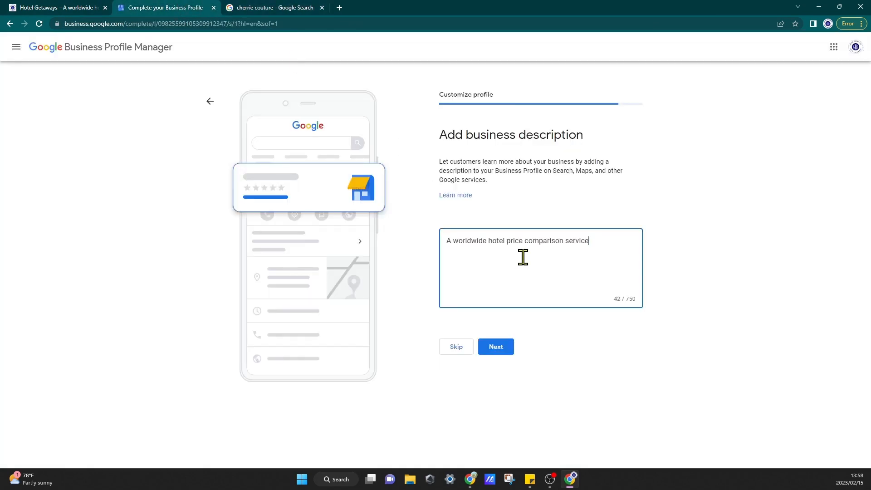
left_click(499, 348)
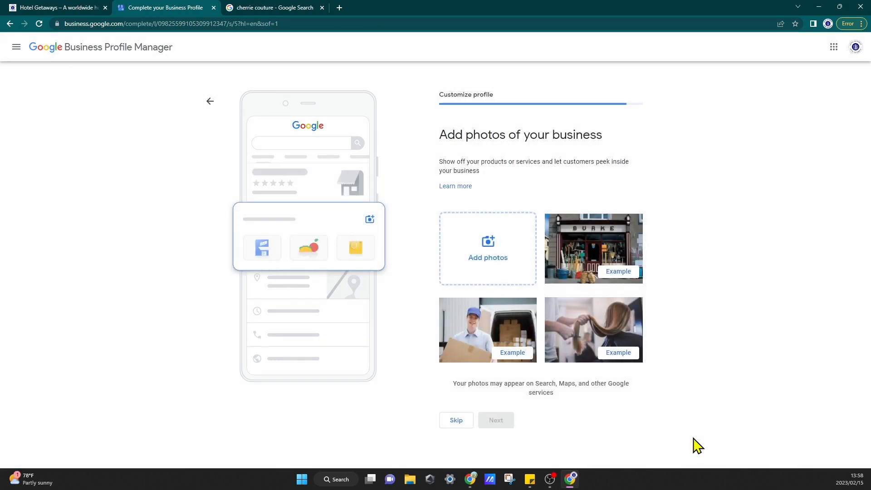
left_click(494, 258)
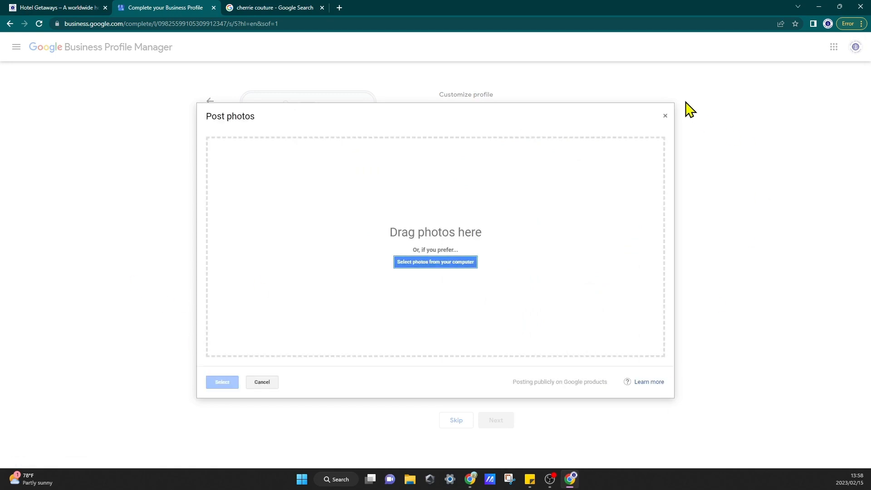
left_click(664, 116)
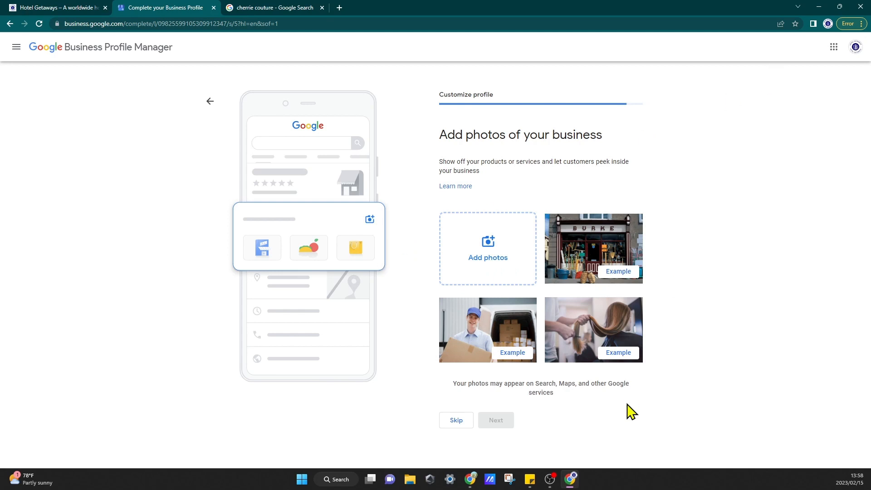
left_click(515, 282)
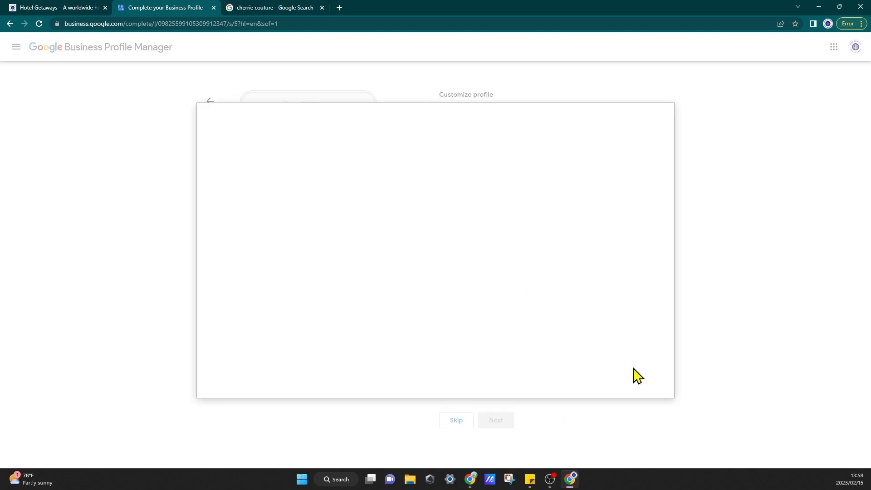
left_click(665, 116)
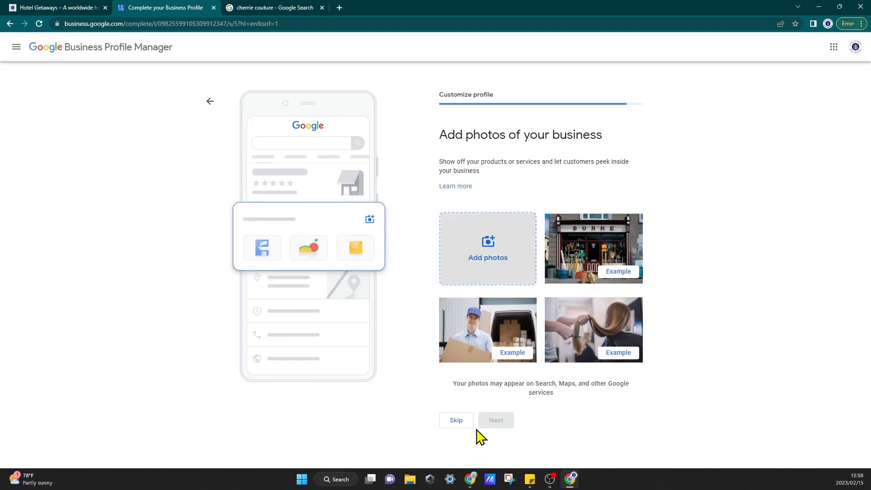
Step: Skip adding photos and advertising with Google Ads, and continue to the completed business profile
left_click(459, 425)
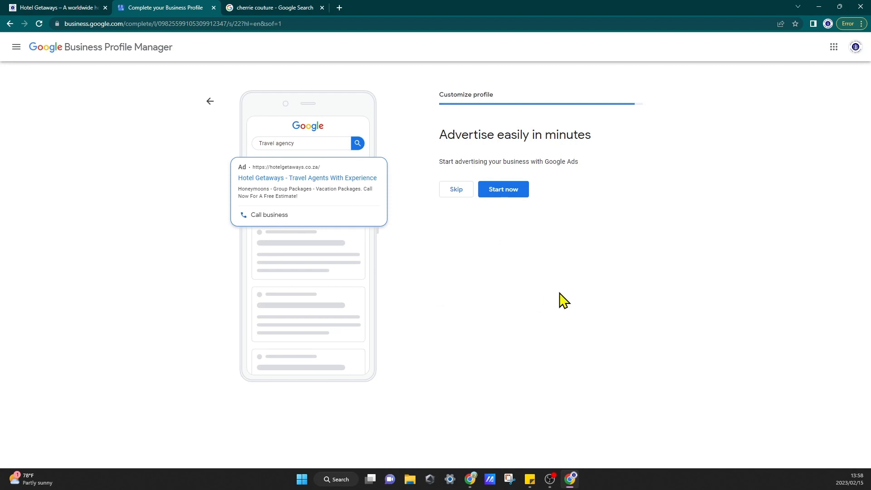
left_click(457, 190)
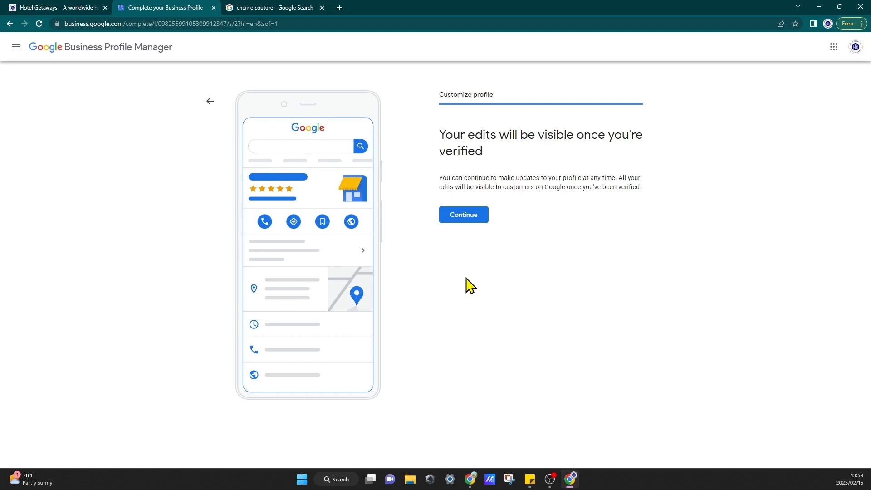
left_click(468, 217)
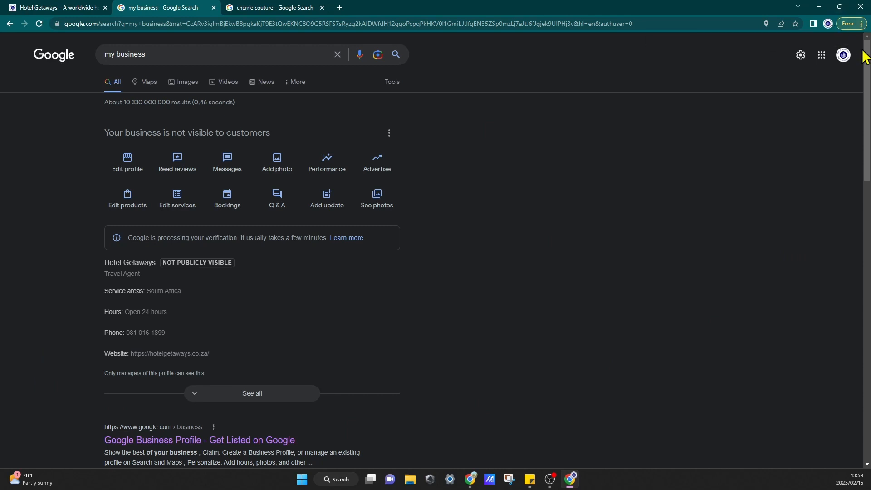
Step: Reopen the business profile from the Google apps, view the Business Profile settings, and return to the profile overview
left_click(822, 55)
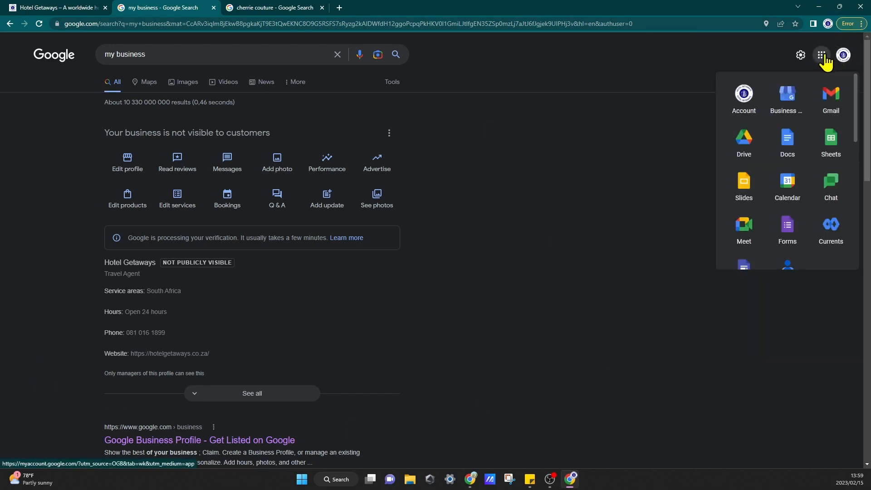
left_click(786, 105)
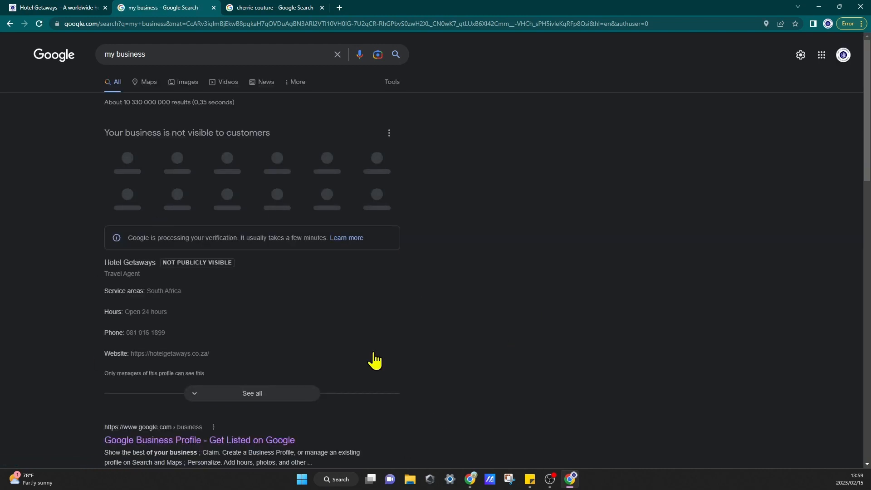
left_click(388, 134)
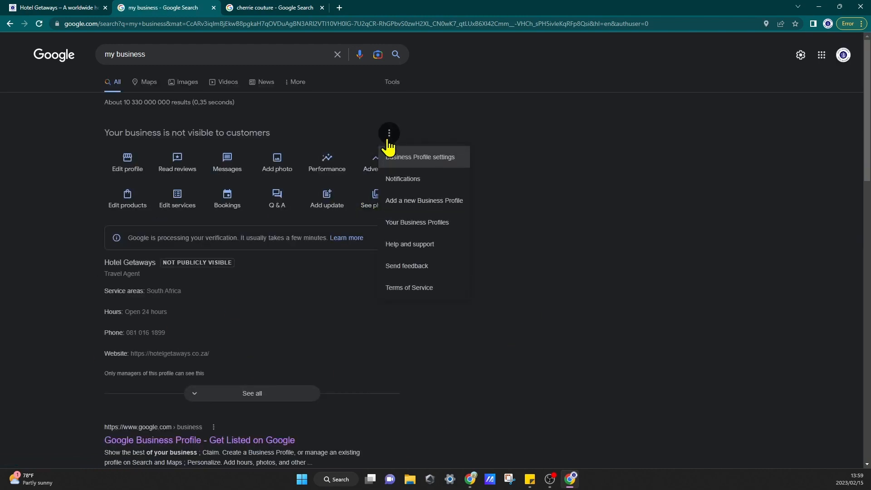
left_click(411, 163)
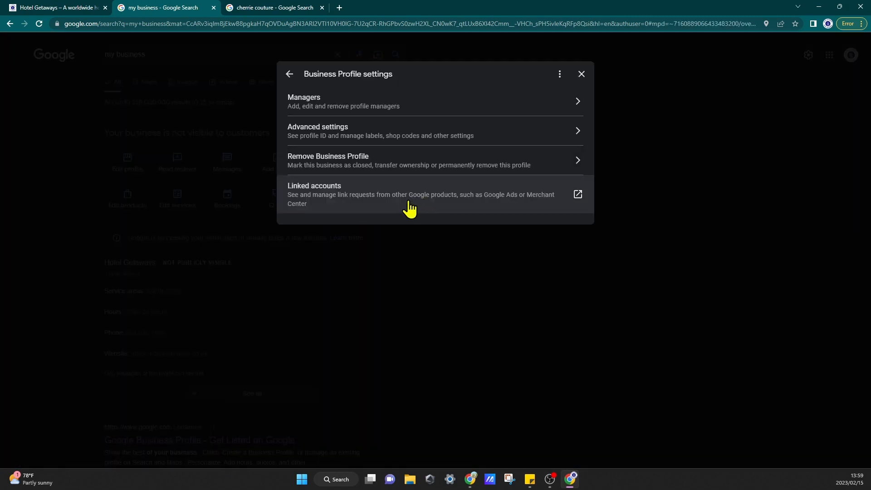
left_click(290, 75)
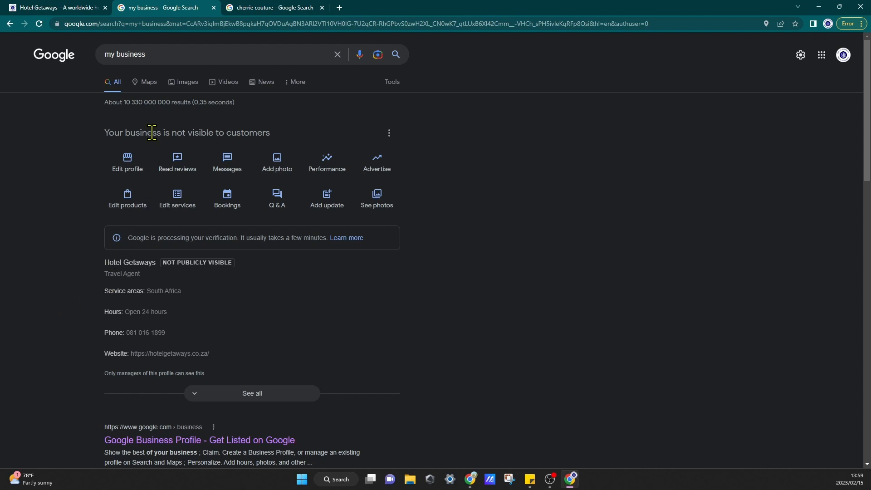
Step: Examine the example business Cherrie Couture's pin, surrounding area and business details in Google Maps
left_click(267, 8)
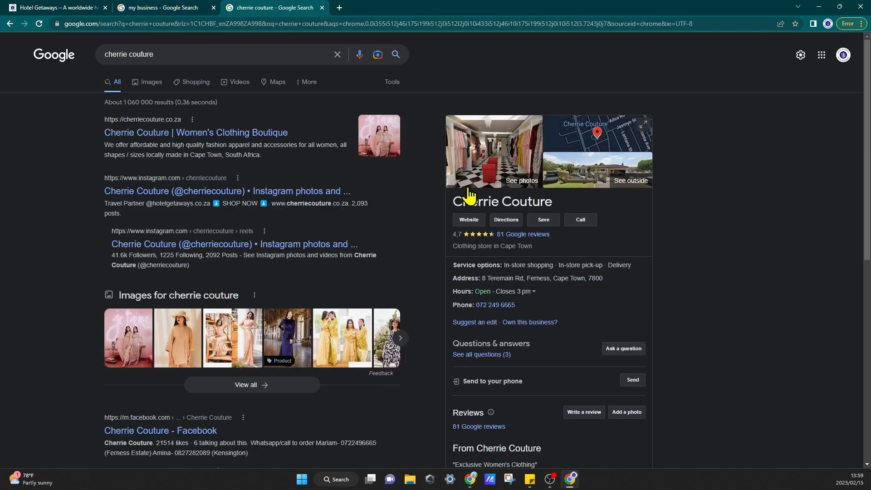
left_click(601, 145)
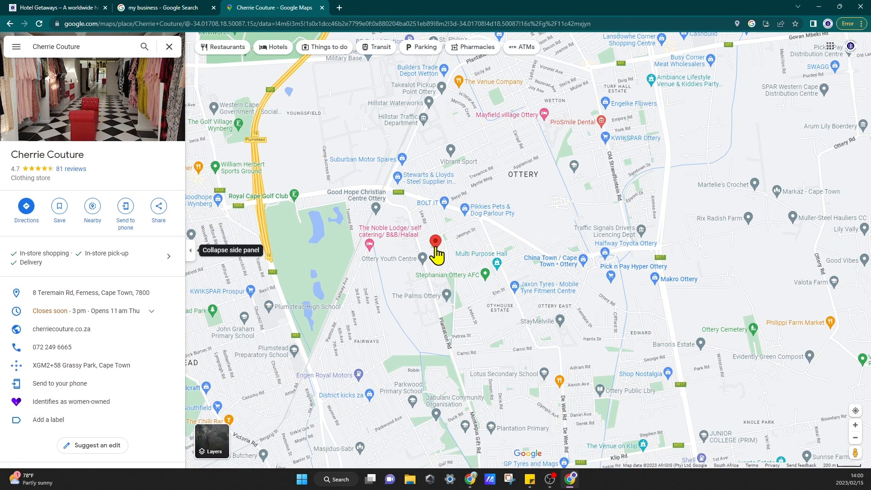
mouse_move(439, 252)
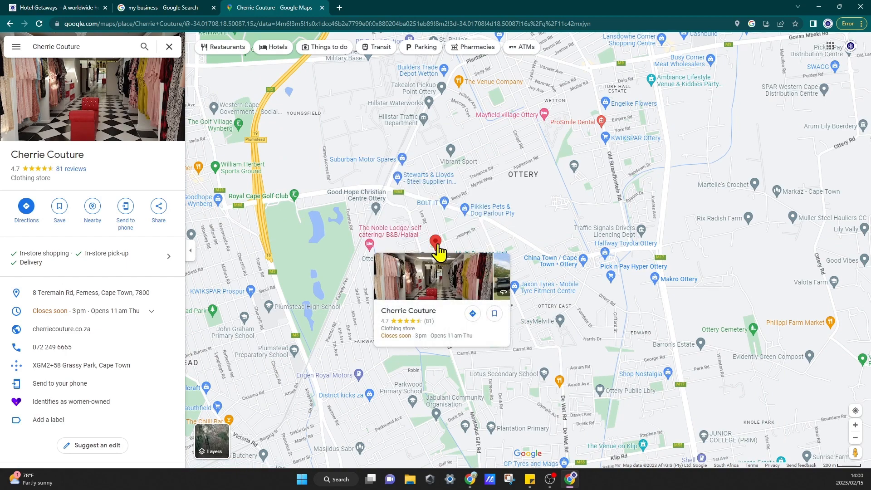
scroll(230, 305, "down", 3)
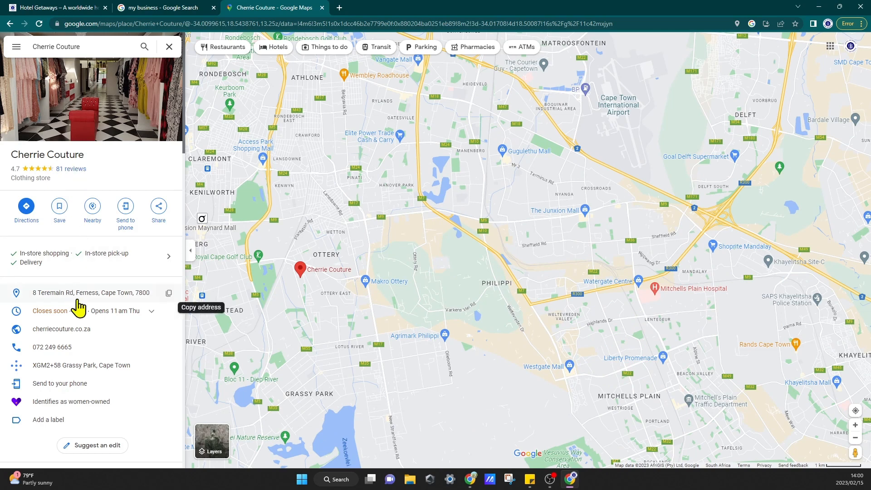
left_click(146, 9)
left_click(229, 8)
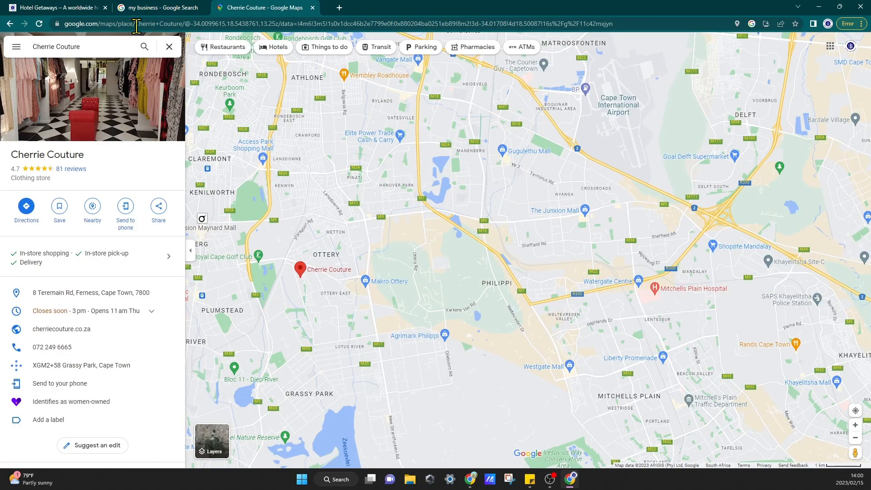
Step: Return to the Cherrie Couture search results and review the details and reviews sections of its business listing
left_click(10, 23)
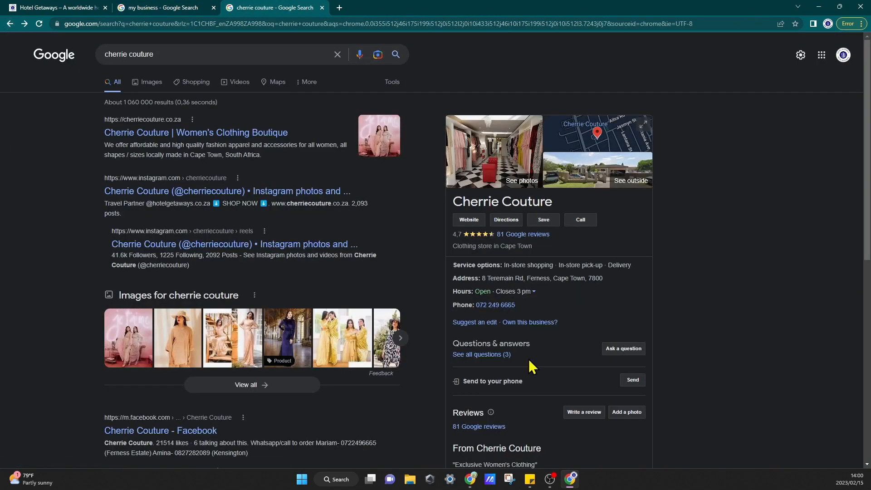
scroll(499, 340, "down", 1)
scroll(502, 352, "up", 1)
scroll(558, 359, "down", 2)
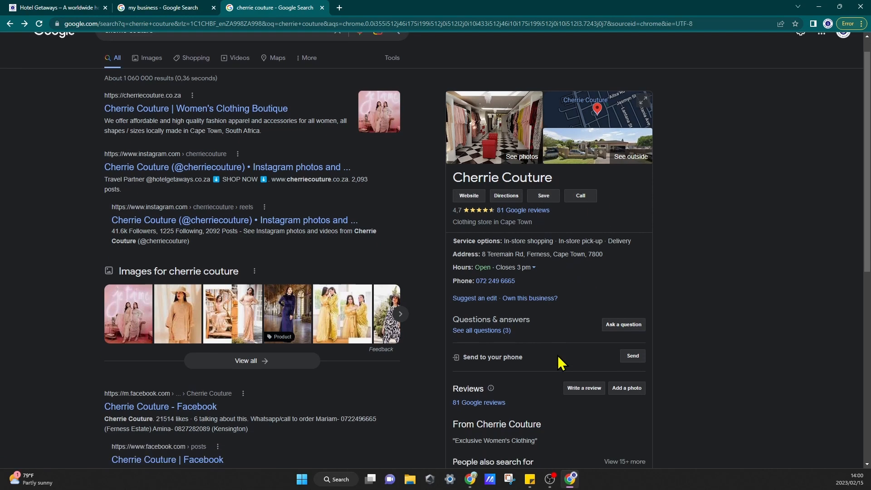
scroll(558, 360, "up", 2)
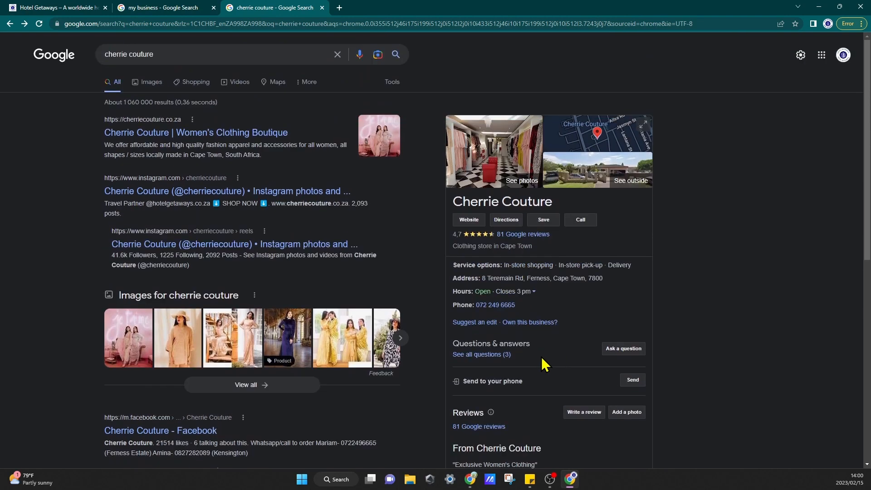